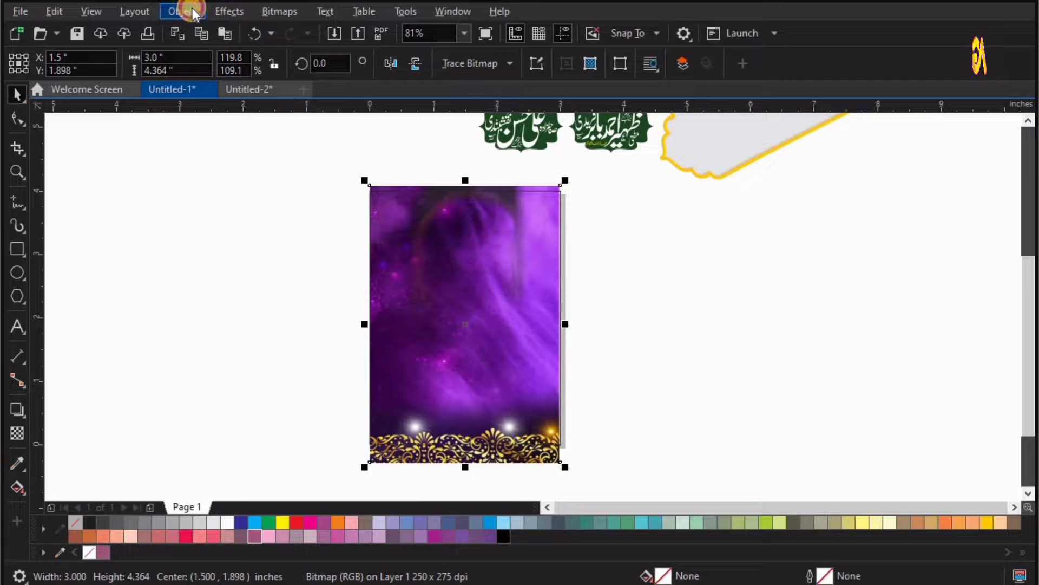
Step: PowerClip the purple background image inside the 3 by 4 inch page frame
{"action": "left_click", "coordinate": [185, 11]}
{"action": "mouse_move", "coordinate": [206, 72]}
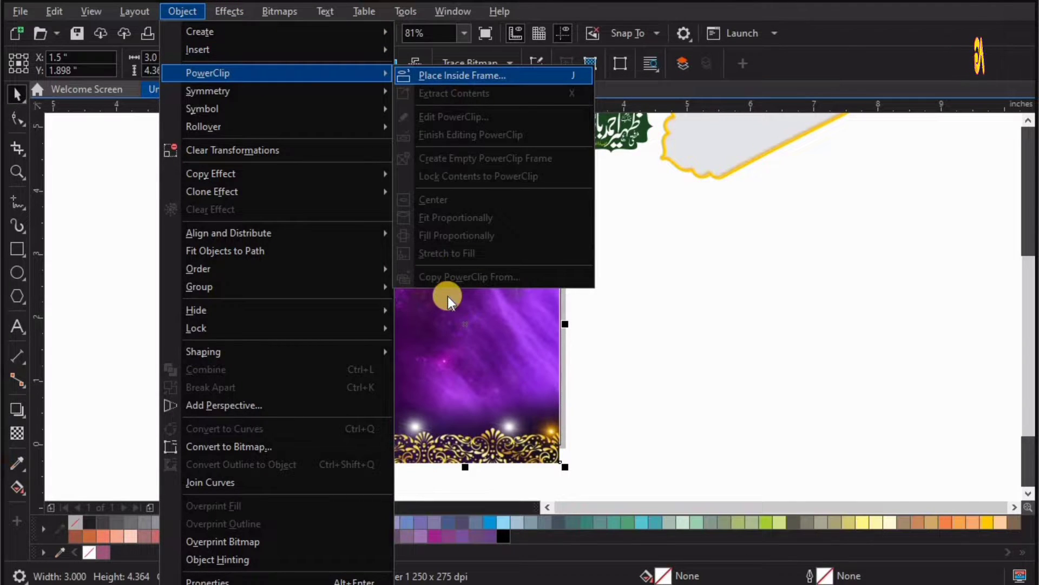
{"action": "left_click", "coordinate": [461, 76]}
{"action": "left_click", "coordinate": [470, 306]}
{"action": "left_click", "coordinate": [655, 236]}
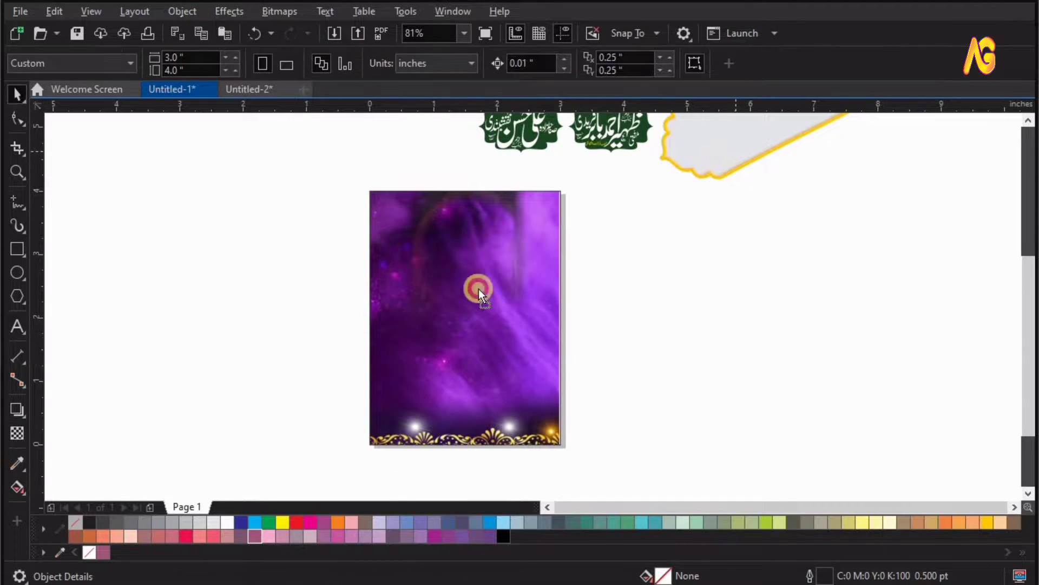
Step: Place the white banner shape with the gold border on the page and align it to the frame's right and top edges
{"action": "left_click_drag", "start_coordinate": [479, 289], "coordinate": [448, 275]}
{"action": "key", "text": "F2"}
{"action": "left_click_drag", "start_coordinate": [299, 178], "coordinate": [721, 367]}
{"action": "left_click", "coordinate": [569, 400], "text": "shift"}
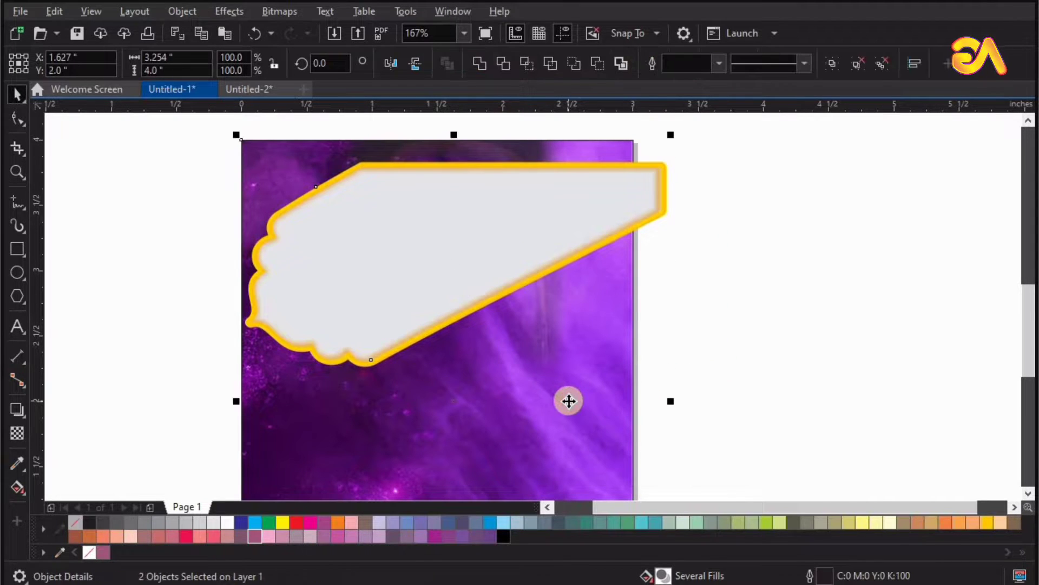
{"action": "key", "text": "r"}
{"action": "key", "text": "t"}
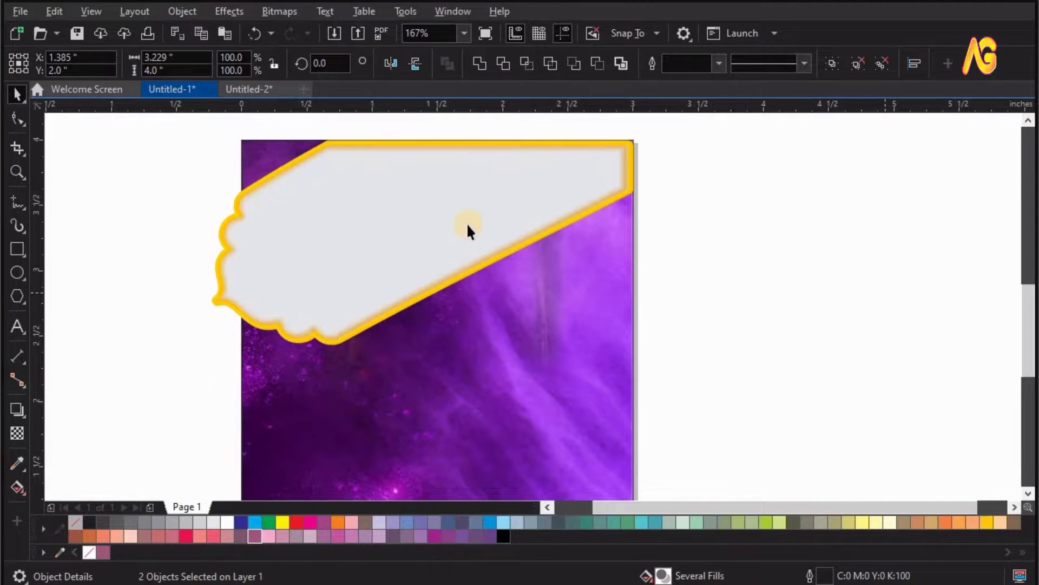
Step: Shift the banner to about X 1.68, Y 3.25 inches so it overhangs the page's right edge, and PowerClip it into the page frame
{"action": "left_click", "coordinate": [416, 233]}
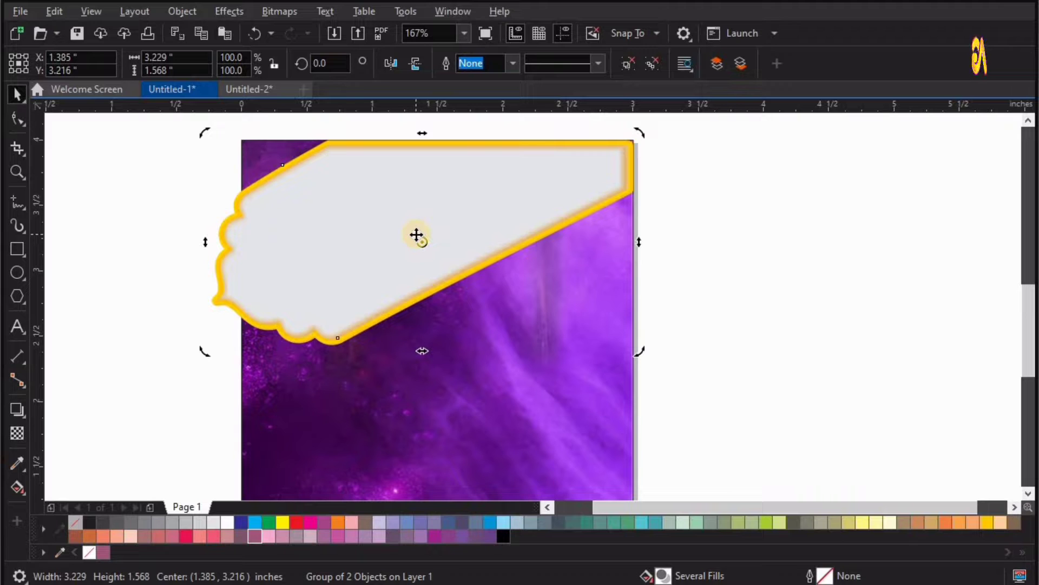
{"action": "left_click_drag", "start_coordinate": [405, 250], "coordinate": [406, 249]}
{"action": "left_click_drag", "start_coordinate": [406, 249], "coordinate": [394, 241]}
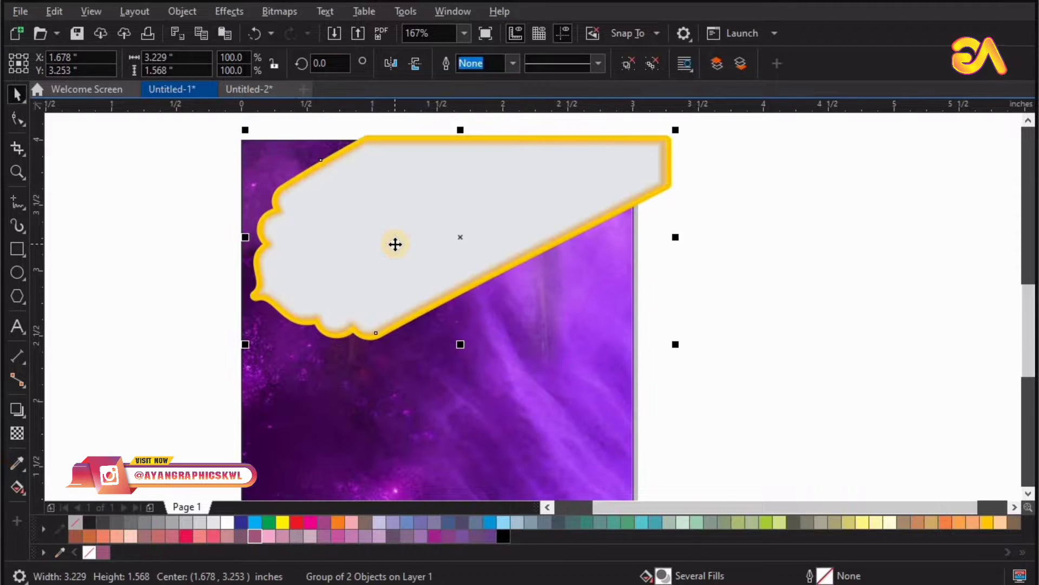
{"action": "left_click", "coordinate": [775, 311], "text": "ctrl"}
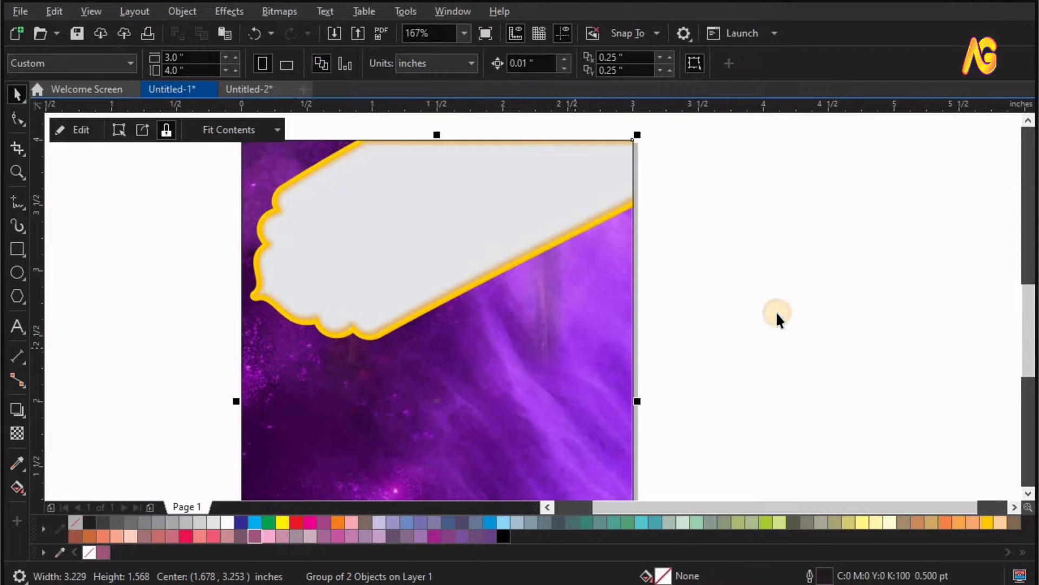
{"action": "left_click", "coordinate": [776, 311]}
Step: Place the red title calligraphy on the banner and the green two-line Arabic text above it, near the page's top edge
{"action": "key", "text": "F4"}
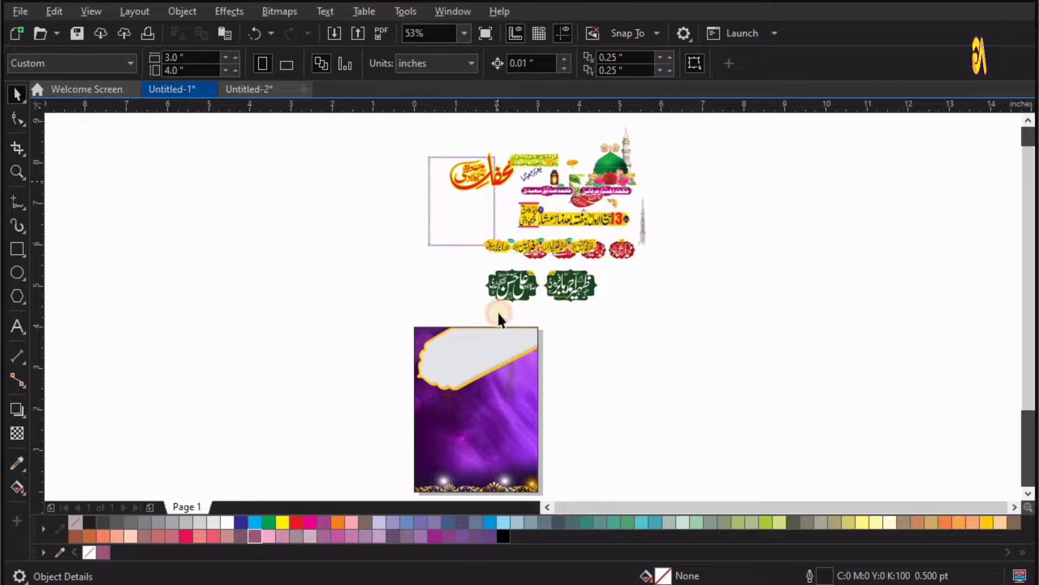
{"action": "left_click_drag", "start_coordinate": [479, 359], "coordinate": [469, 362]}
{"action": "key", "text": "shift+F2"}
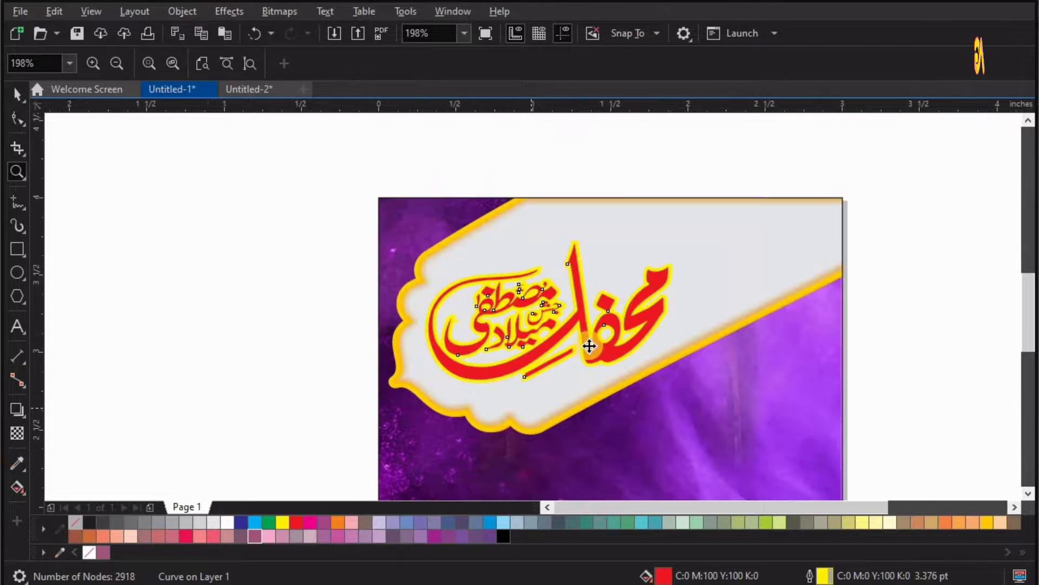
{"action": "left_click_drag", "start_coordinate": [578, 354], "coordinate": [575, 359]}
{"action": "key", "text": "F4"}
{"action": "left_click_drag", "start_coordinate": [522, 157], "coordinate": [470, 333]}
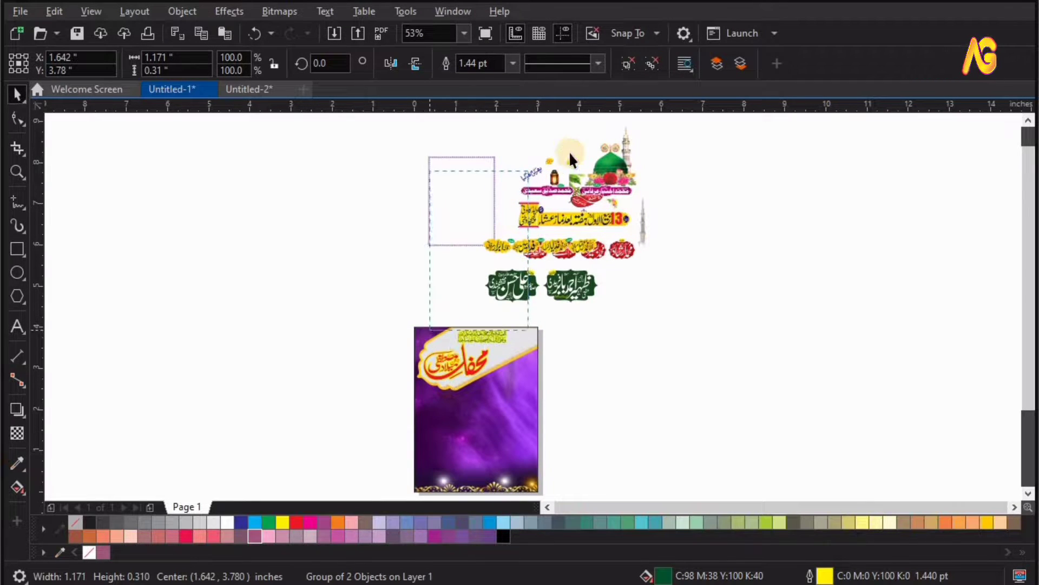
Step: Place the slanted blue slogan above the left part of the red title, centred at about X 0.70, Y 3.60 inches
{"action": "left_click_drag", "start_coordinate": [540, 167], "coordinate": [455, 334]}
{"action": "key", "text": "F2"}
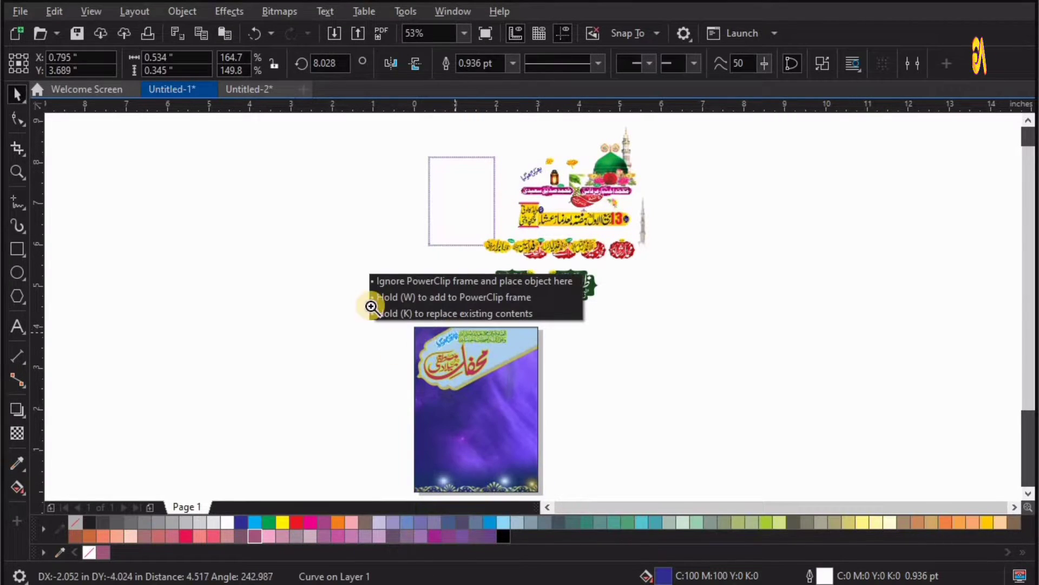
{"action": "left_click_drag", "start_coordinate": [360, 302], "coordinate": [549, 392]}
{"action": "key", "text": "F2"}
{"action": "left_click_drag", "start_coordinate": [392, 382], "coordinate": [626, 175]}
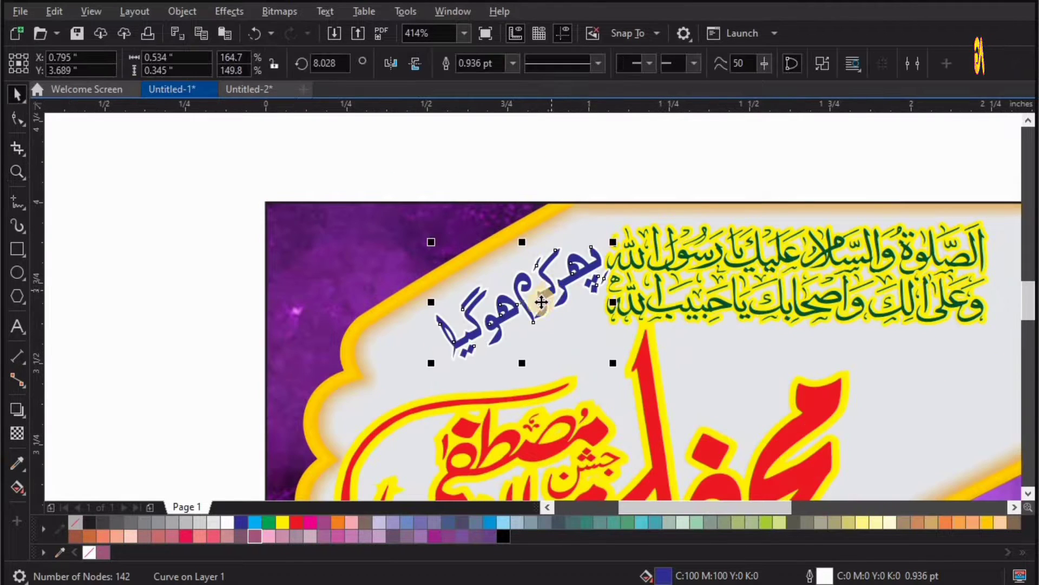
{"action": "left_click_drag", "start_coordinate": [541, 303], "coordinate": [519, 324]}
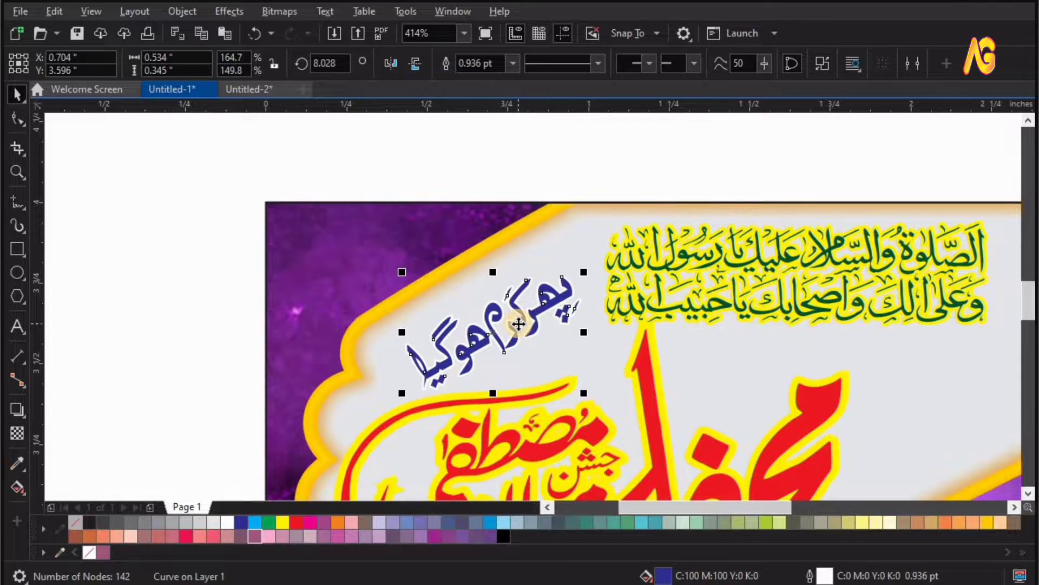
Step: Place the pair of red leaf-shaped labels in the page's top-left corner, centred at about X 0.42, Y 3.79 inches
{"action": "key", "text": "F4"}
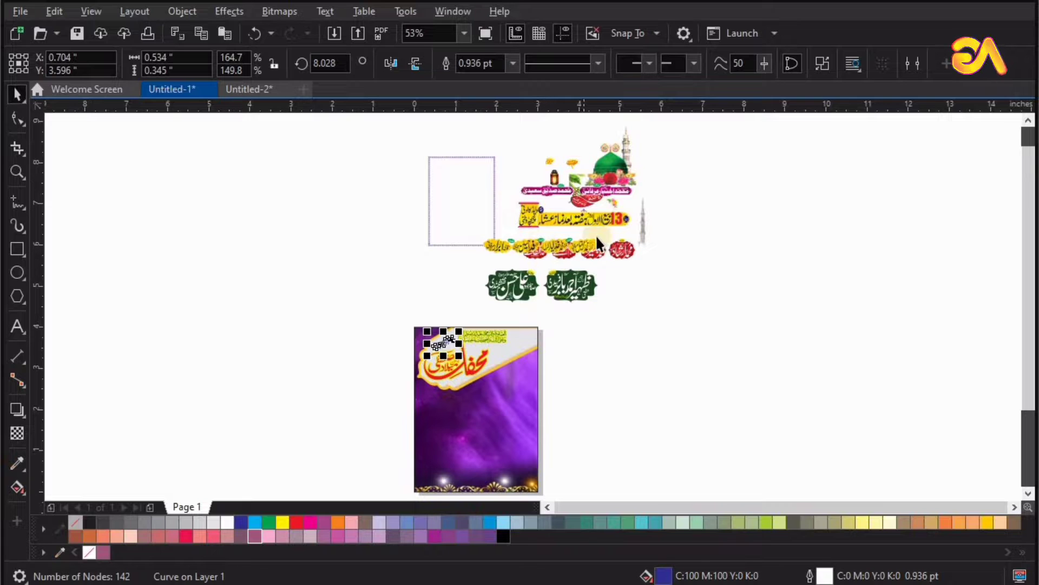
{"action": "left_click_drag", "start_coordinate": [585, 217], "coordinate": [405, 336]}
{"action": "key", "text": "F2"}
{"action": "left_click_drag", "start_coordinate": [560, 396], "coordinate": [362, 311]}
{"action": "left_click_drag", "start_coordinate": [325, 215], "coordinate": [387, 238]}
{"action": "left_click_drag", "start_coordinate": [379, 238], "coordinate": [390, 237]}
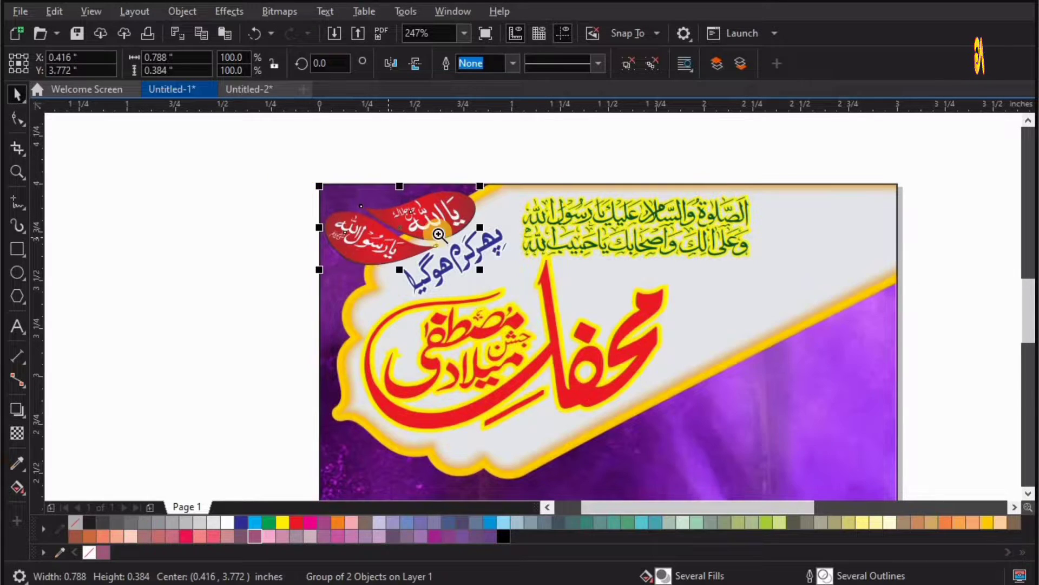
{"action": "key", "text": "F2"}
{"action": "left_click_drag", "start_coordinate": [291, 172], "coordinate": [536, 287]}
{"action": "left_click_drag", "start_coordinate": [402, 348], "coordinate": [400, 340]}
Step: Position the green dome and minaret group at about X 2.35, Y 3.25 inches on the banner's right side and PowerClip it into the page frame
{"action": "scroll", "coordinate": [438, 336], "scroll_direction": "down", "scroll_amount": 5}
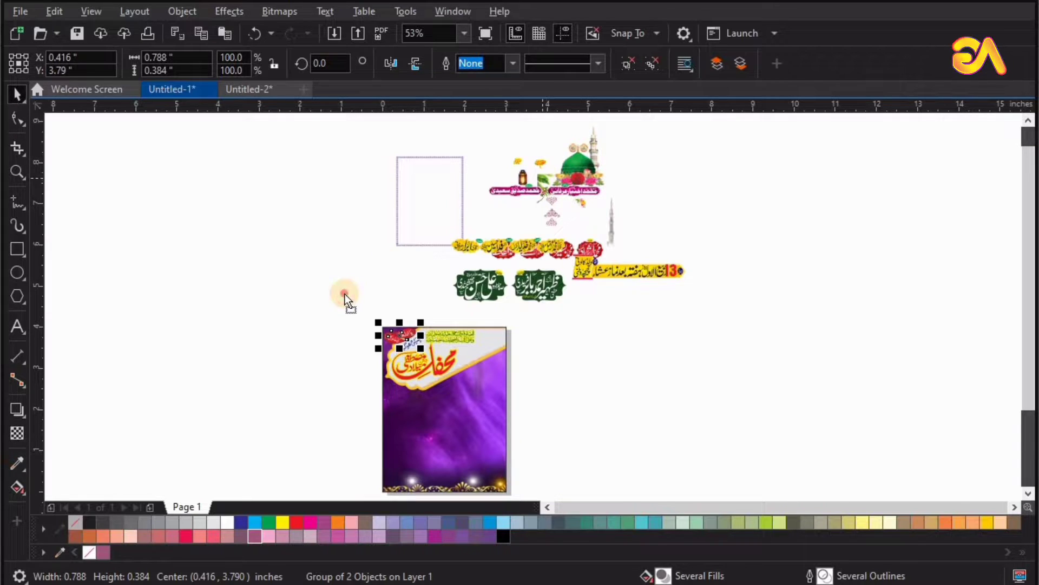
{"action": "left_click_drag", "start_coordinate": [543, 179], "coordinate": [534, 374]}
{"action": "key", "text": "F2"}
{"action": "left_click_drag", "start_coordinate": [339, 280], "coordinate": [721, 450]}
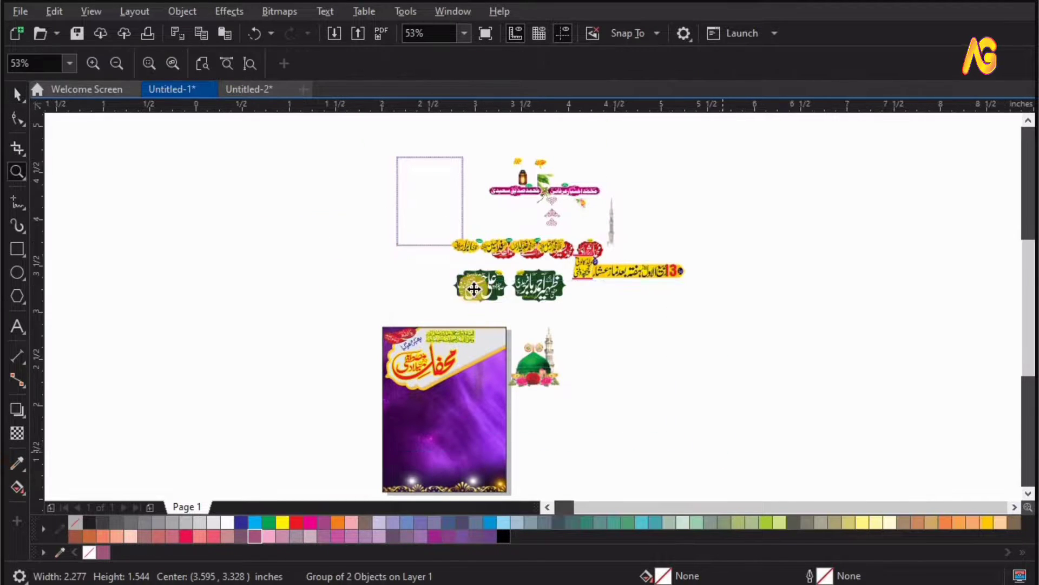
{"action": "left_click_drag", "start_coordinate": [536, 302], "coordinate": [395, 302]}
{"action": "key", "text": "F2"}
{"action": "left_click_drag", "start_coordinate": [271, 190], "coordinate": [658, 426]}
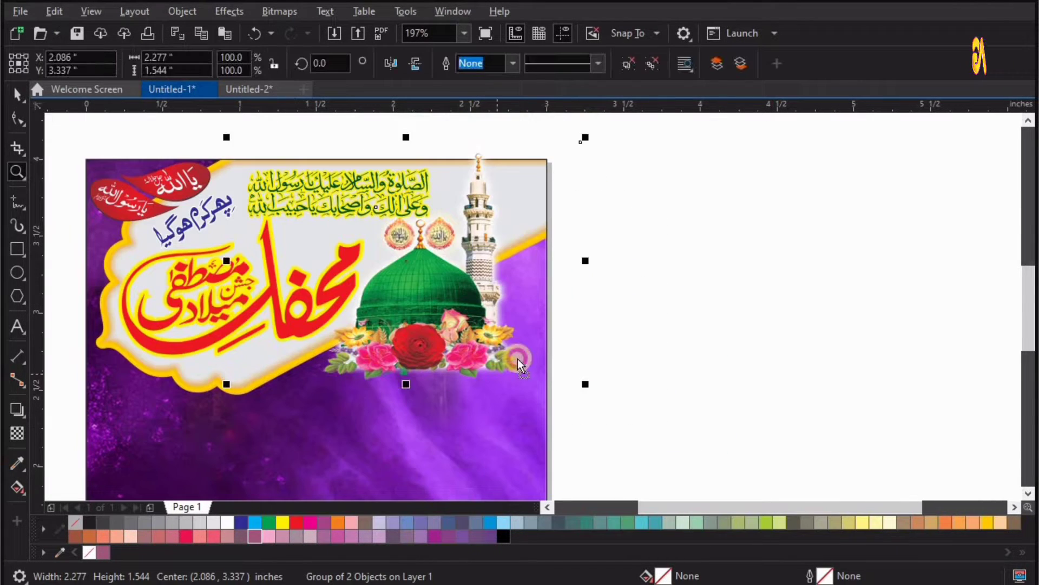
{"action": "left_click_drag", "start_coordinate": [433, 330], "coordinate": [476, 325]}
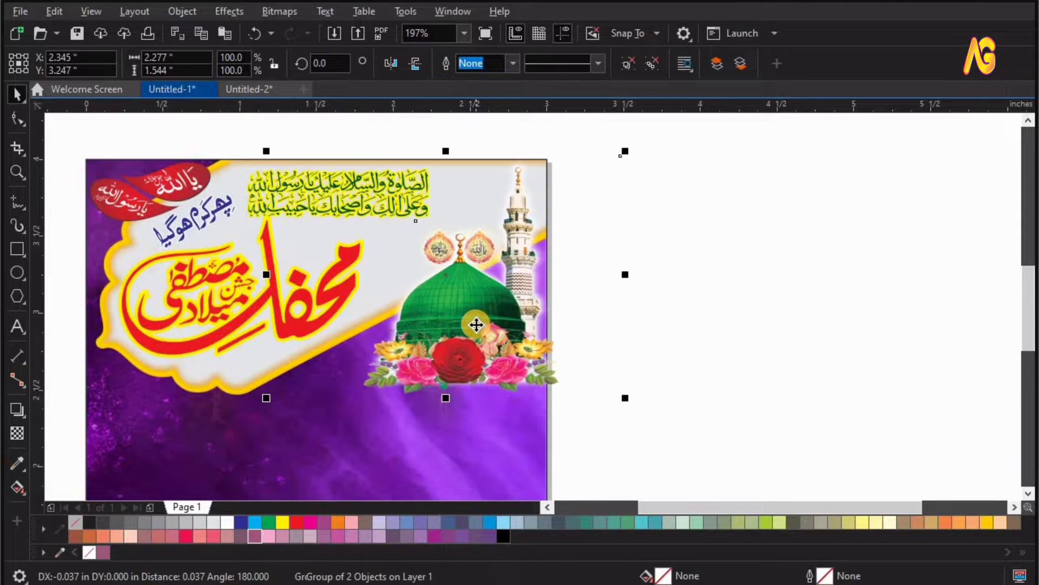
{"action": "left_click", "coordinate": [749, 283], "text": "ctrl"}
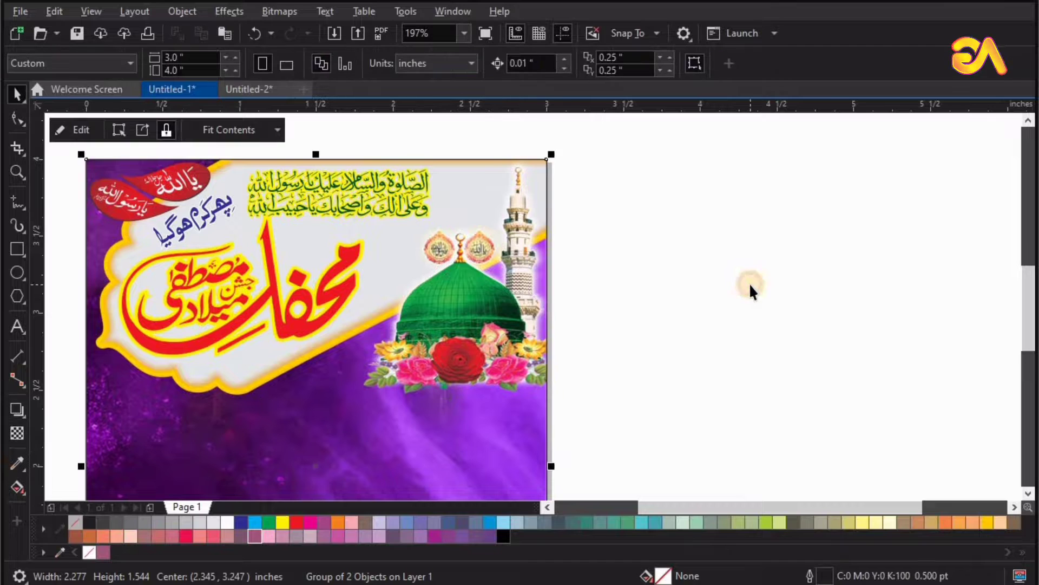
{"action": "left_click", "coordinate": [749, 283]}
Step: Bring the green palm leaves to the page and align them to the frame's top-left corner, around the red labels
{"action": "key", "text": "F4"}
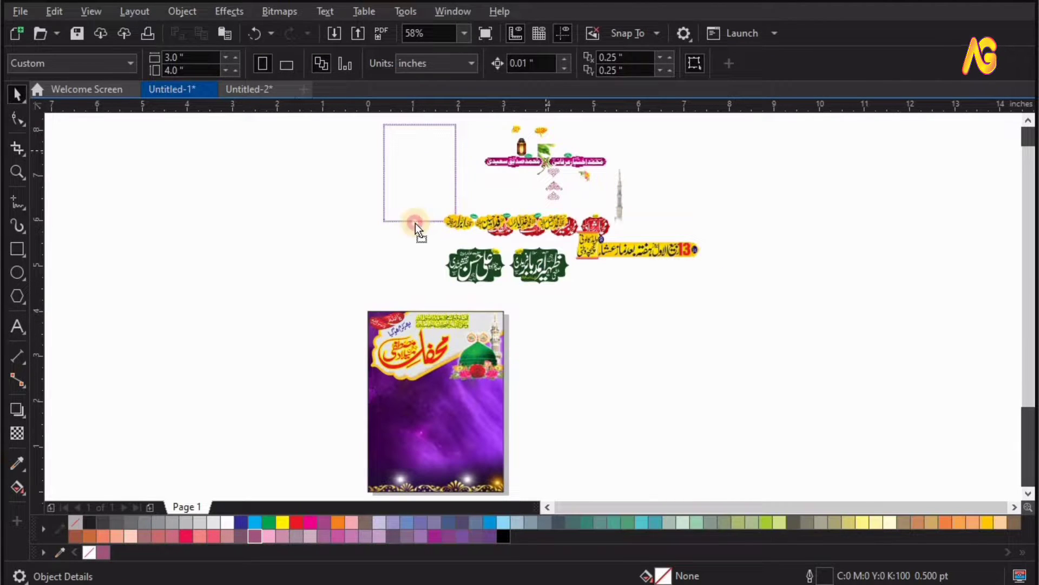
{"action": "left_click_drag", "start_coordinate": [415, 224], "coordinate": [369, 241]}
{"action": "key", "text": "F2"}
{"action": "left_click_drag", "start_coordinate": [303, 201], "coordinate": [585, 392]}
{"action": "left_click_drag", "start_coordinate": [396, 208], "coordinate": [425, 342]}
{"action": "scroll", "coordinate": [378, 425], "scroll_direction": "up", "scroll_amount": 3}
{"action": "left_click", "coordinate": [384, 403], "text": "shift"}
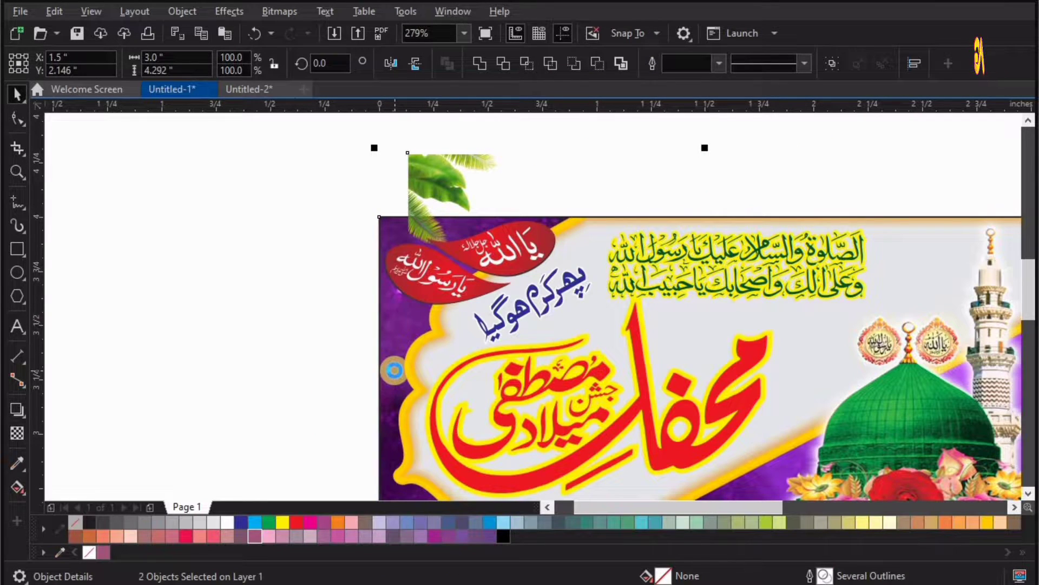
{"action": "key", "text": "l"}
{"action": "left_click", "coordinate": [322, 199]}
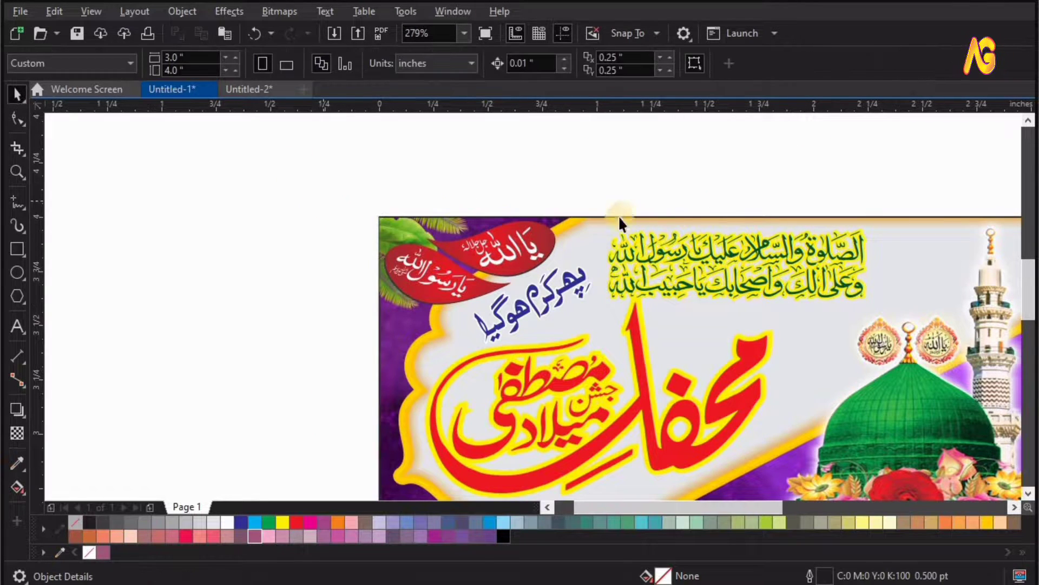
Step: Bring the floral sprig beside the page's left edge and move the single minaret onto the left part of the banner
{"action": "key", "text": "F4"}
{"action": "left_click_drag", "start_coordinate": [351, 366], "coordinate": [349, 364]}
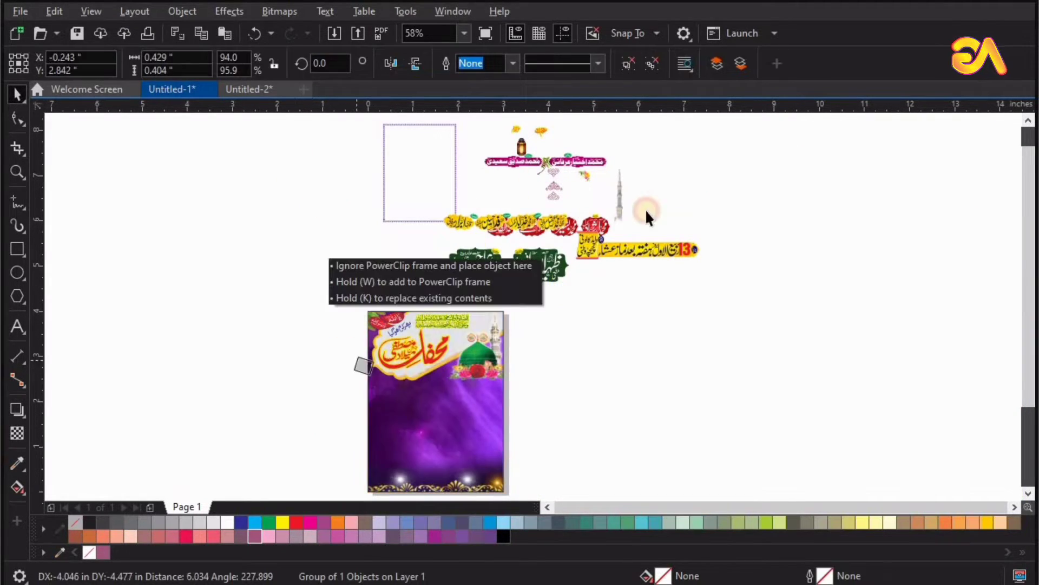
{"action": "left_click_drag", "start_coordinate": [620, 195], "coordinate": [361, 321]}
{"action": "key", "text": "z"}
{"action": "left_click_drag", "start_coordinate": [637, 439], "coordinate": [315, 278]}
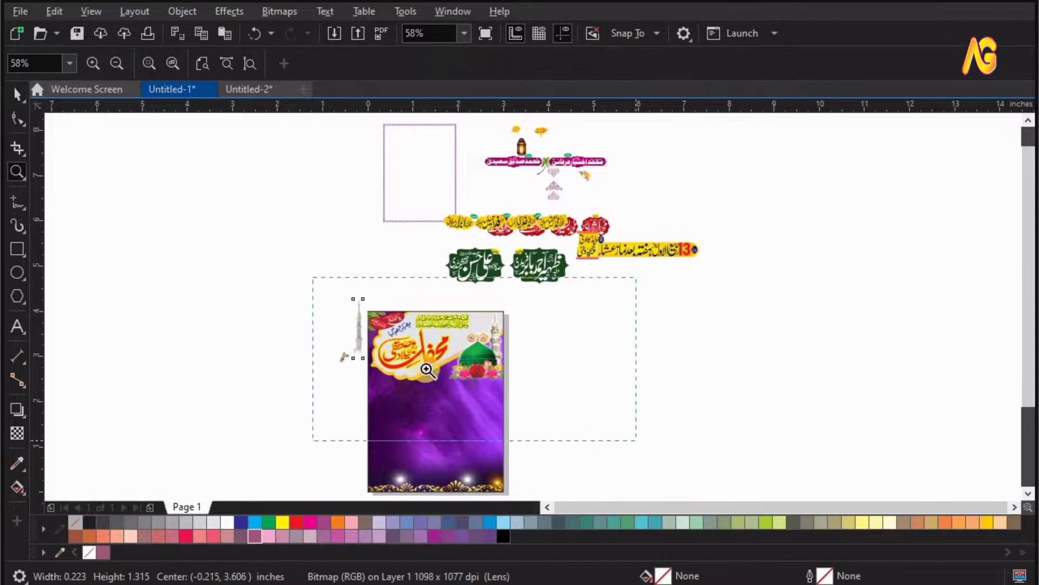
{"action": "left_click_drag", "start_coordinate": [559, 425], "coordinate": [163, 168]}
{"action": "key", "text": "space"}
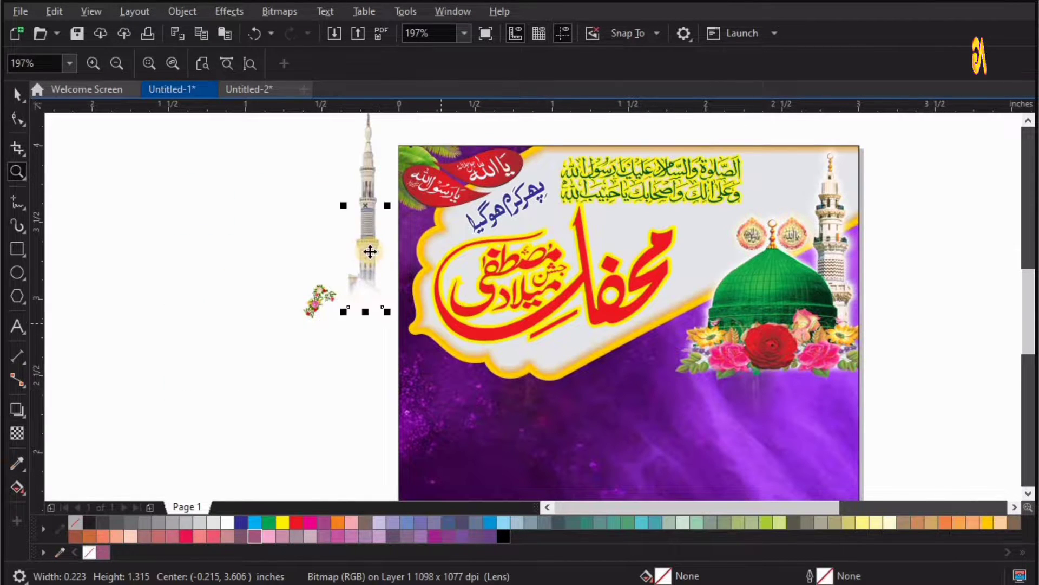
{"action": "left_click_drag", "start_coordinate": [368, 251], "coordinate": [468, 382]}
Step: Move the palm tree onto the page's left edge beside the title, centred at about X 0.11, Y 3.39 inches
{"action": "key", "text": "F4"}
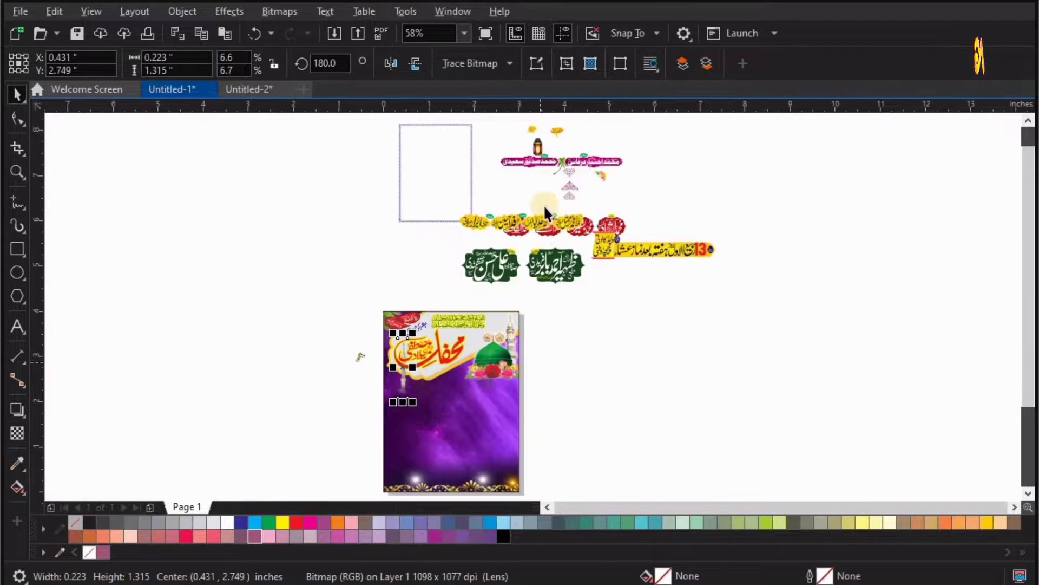
{"action": "left_click_drag", "start_coordinate": [398, 287], "coordinate": [355, 346]}
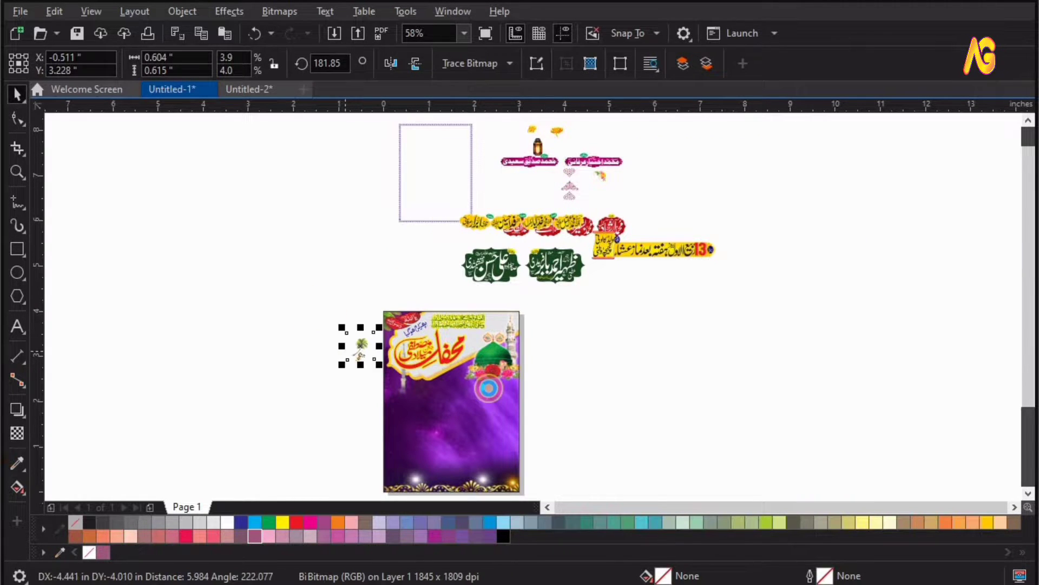
{"action": "key", "text": "z"}
{"action": "left_click_drag", "start_coordinate": [485, 388], "coordinate": [312, 302]}
{"action": "key", "text": "space"}
{"action": "key", "text": "F2"}
{"action": "left_click_drag", "start_coordinate": [705, 433], "coordinate": [280, 189]}
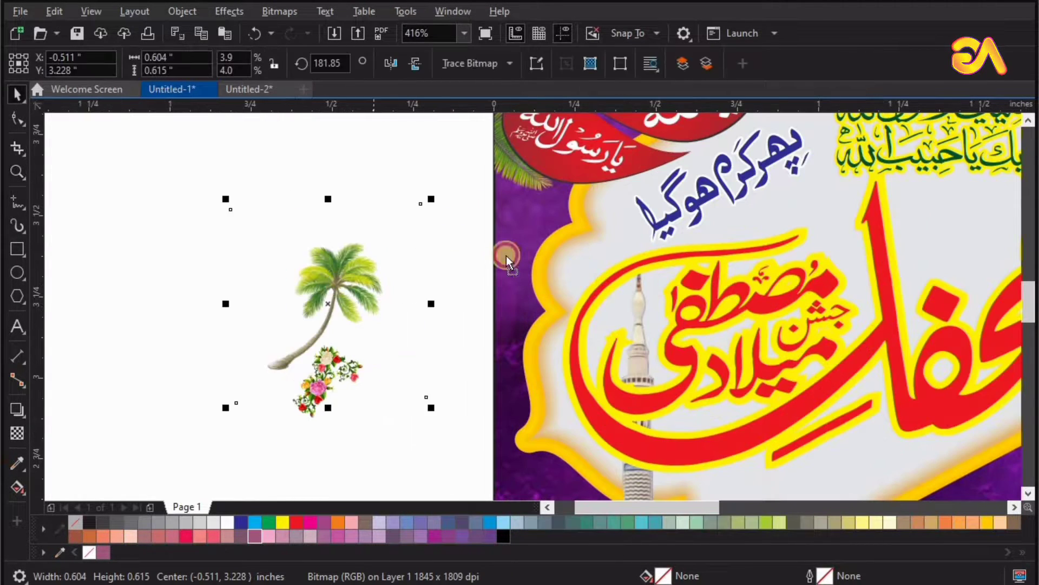
{"action": "left_click_drag", "start_coordinate": [335, 255], "coordinate": [533, 252]}
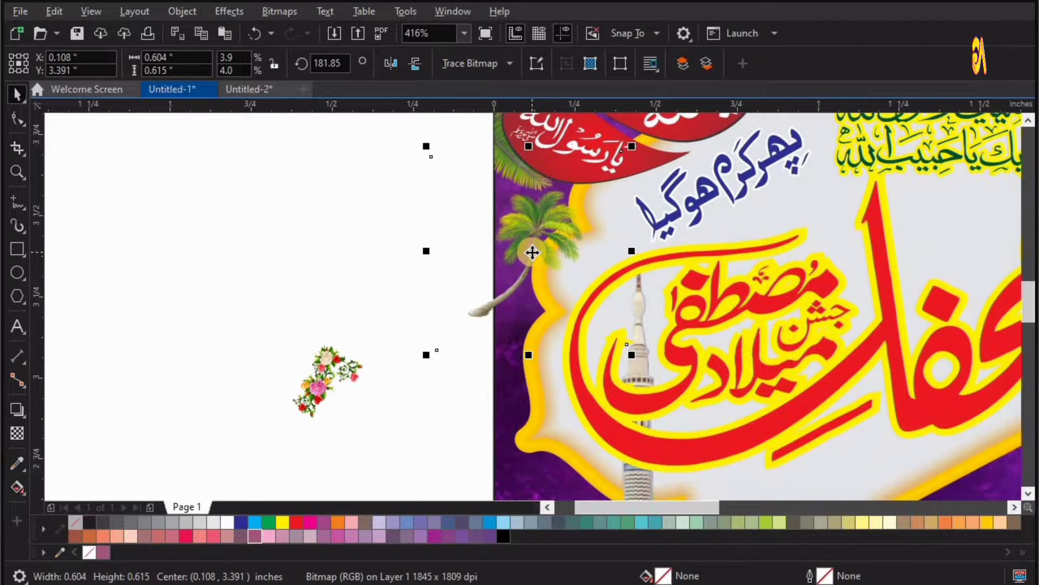
Step: Undo the palm tree's mistaken PowerClip into the title calligraphy and PowerClip the tree into the page frame instead
{"action": "left_click_drag", "start_coordinate": [568, 312], "coordinate": [567, 312]}
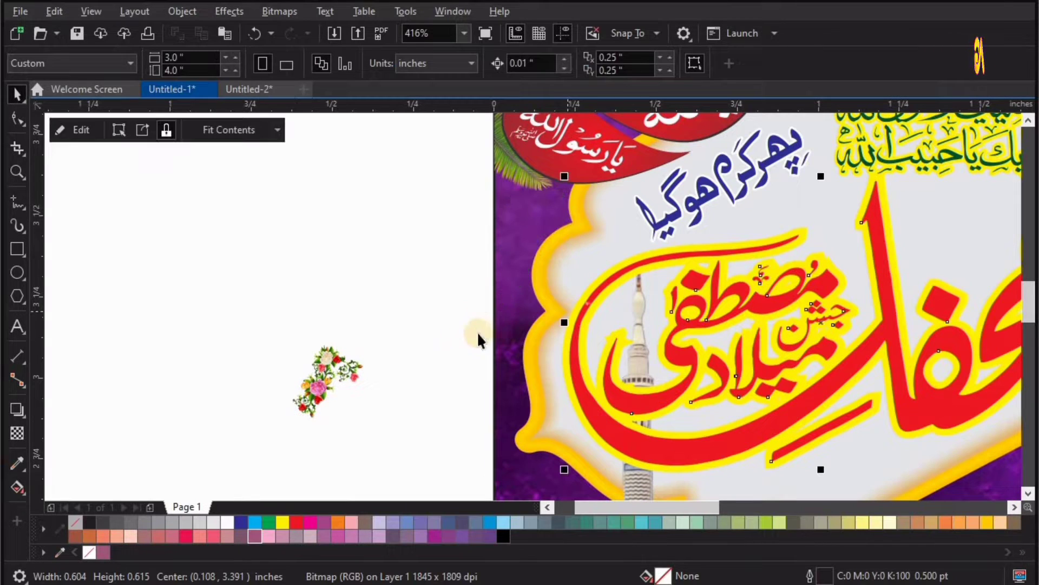
{"action": "key", "text": "ctrl+z"}
{"action": "left_click", "coordinate": [518, 243]}
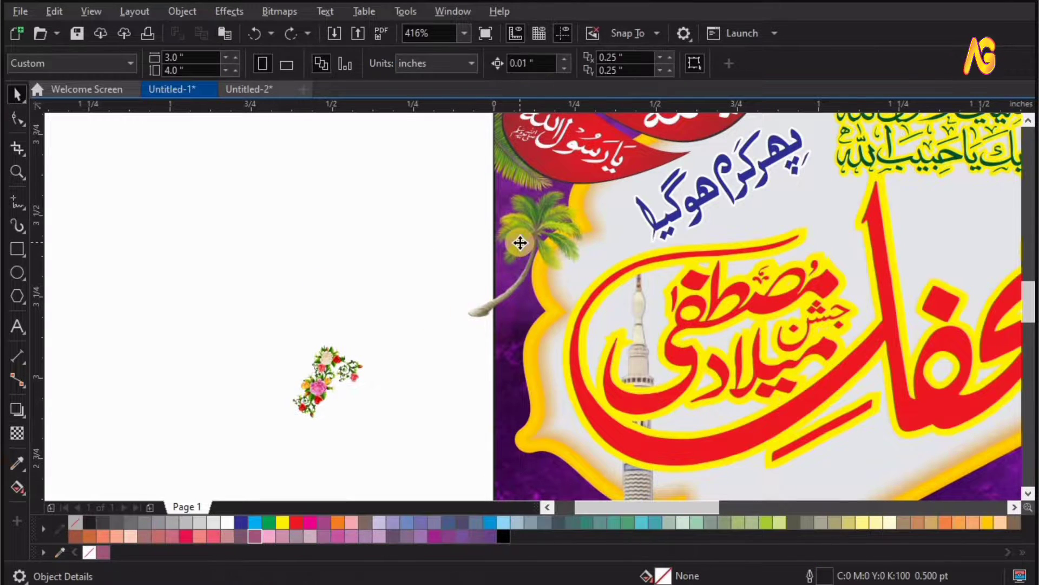
{"action": "left_click", "coordinate": [520, 243]}
{"action": "left_click", "coordinate": [516, 474]}
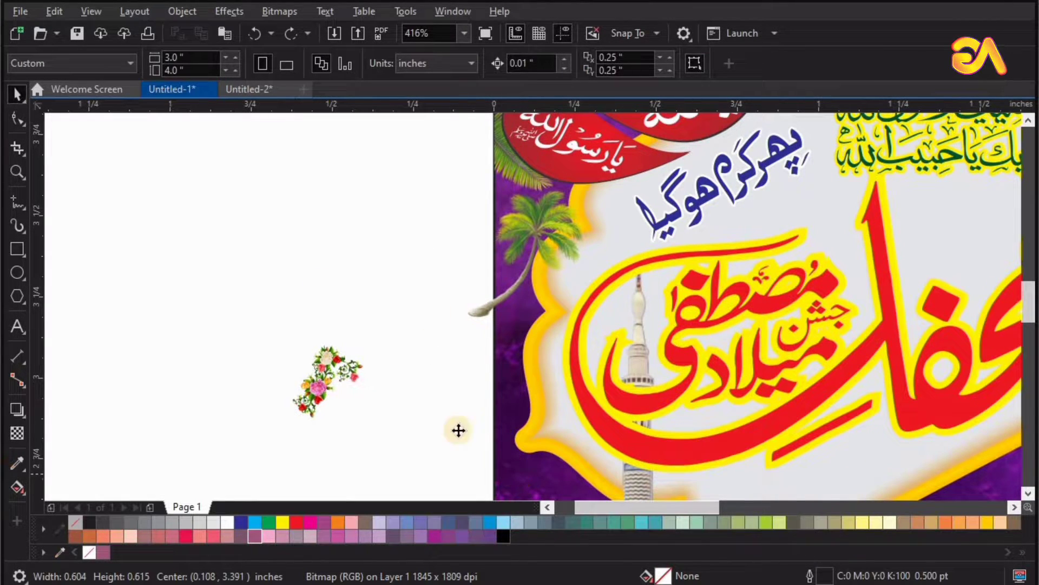
{"action": "left_click", "coordinate": [395, 360]}
Step: Reposition the single minaret along the page's left edge over the palm tree, centred at about X 0.11, Y 3.0 inches
{"action": "key", "text": "F4"}
{"action": "key", "text": "z"}
{"action": "left_click_drag", "start_coordinate": [351, 300], "coordinate": [491, 424]}
{"action": "left_click_drag", "start_coordinate": [478, 388], "coordinate": [404, 370]}
{"action": "key", "text": "F2"}
{"action": "left_click_drag", "start_coordinate": [327, 139], "coordinate": [615, 432]}
{"action": "left_click_drag", "start_coordinate": [484, 367], "coordinate": [483, 350]}
{"action": "key", "text": "F2"}
{"action": "left_click_drag", "start_coordinate": [380, 158], "coordinate": [608, 405]}
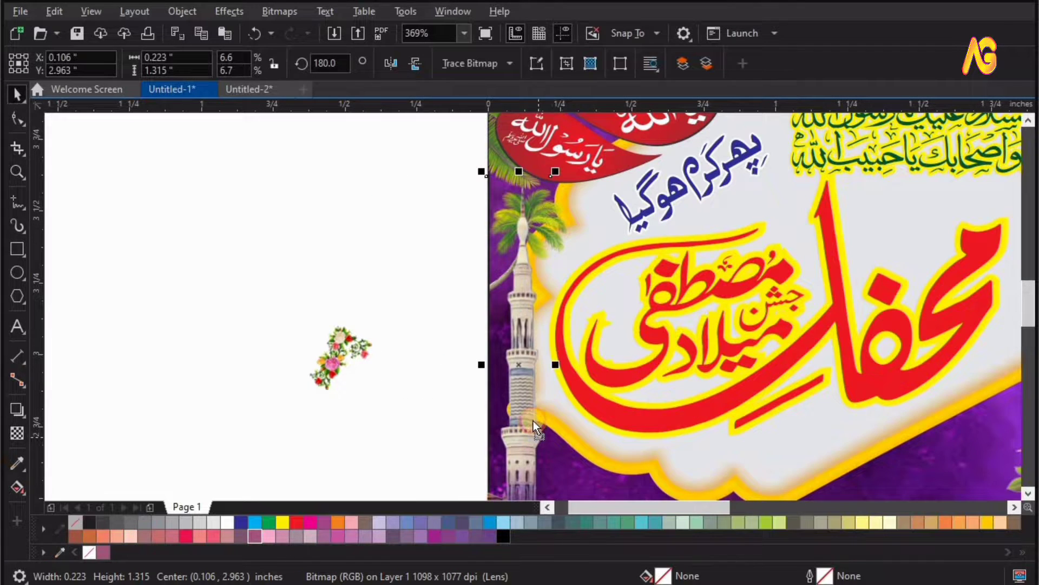
{"action": "left_click_drag", "start_coordinate": [534, 432], "coordinate": [535, 421]}
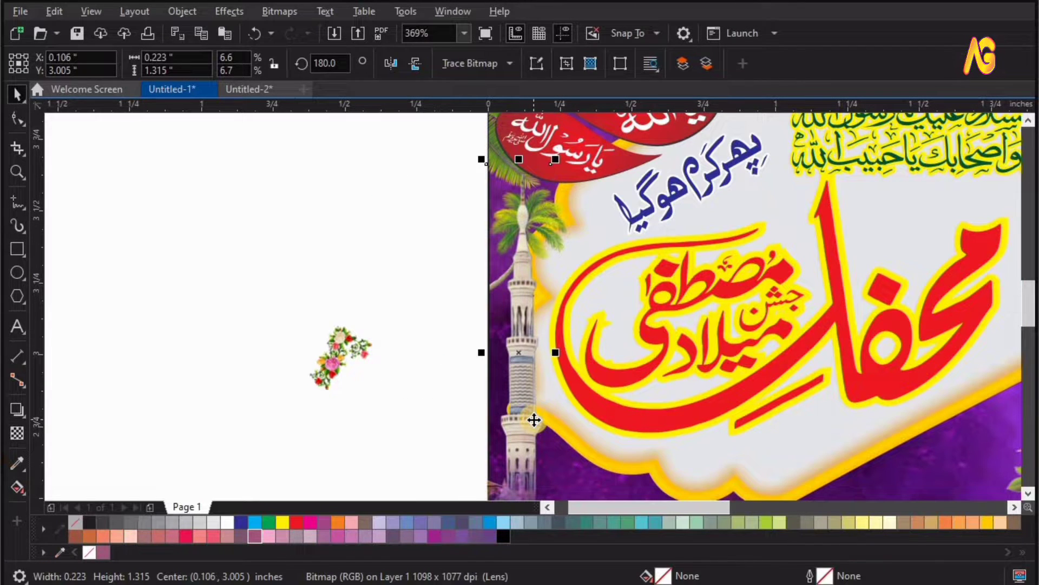
Step: Move the yellow date and venue strip onto the page just below the title and centre it horizontally on the page
{"action": "key", "text": "F4"}
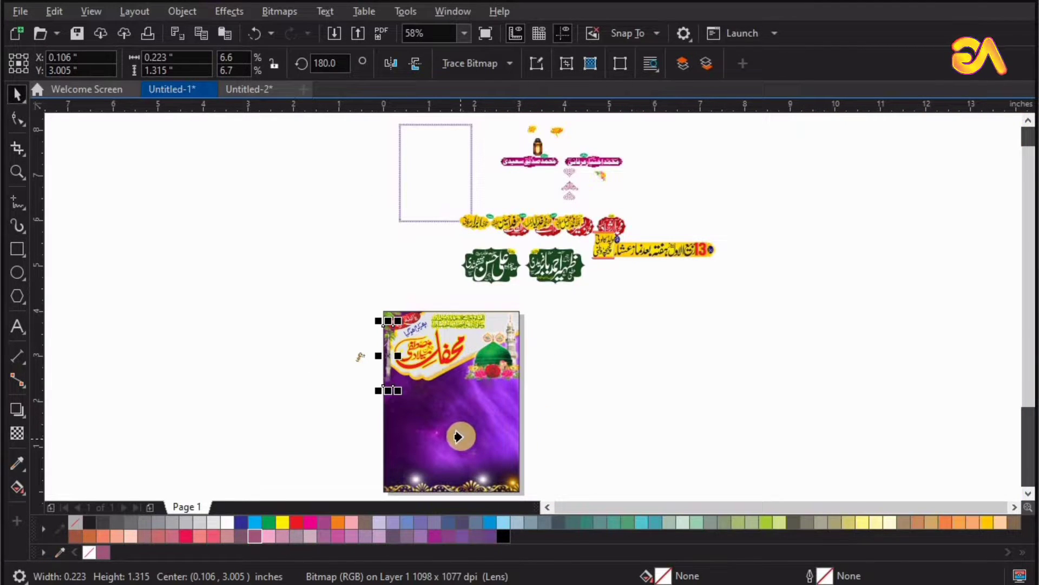
{"action": "left_click", "coordinate": [461, 437]}
{"action": "left_click_drag", "start_coordinate": [656, 248], "coordinate": [657, 345]}
{"action": "key", "text": "F2"}
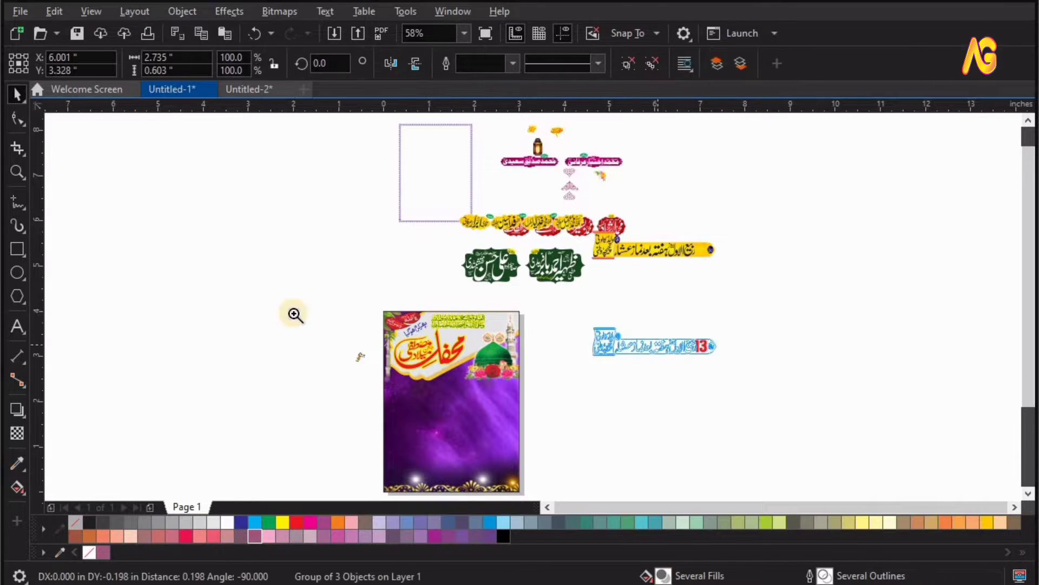
{"action": "left_click_drag", "start_coordinate": [312, 311], "coordinate": [747, 454]}
{"action": "left_click_drag", "start_coordinate": [707, 253], "coordinate": [291, 322]}
{"action": "key", "text": "F2"}
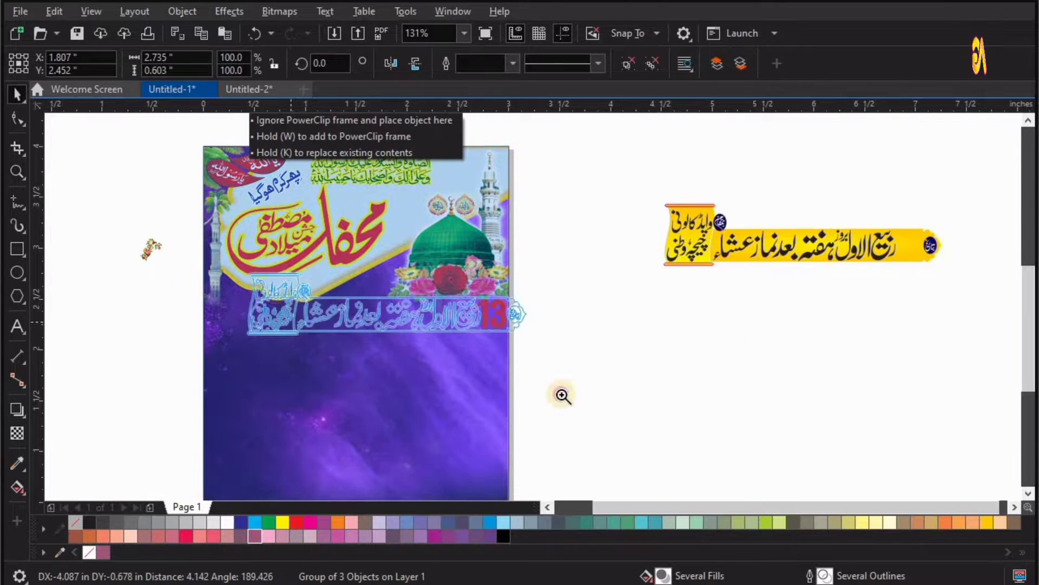
{"action": "left_click_drag", "start_coordinate": [562, 395], "coordinate": [523, 414]}
{"action": "left_click", "coordinate": [522, 410], "text": "shift"}
{"action": "key", "text": "c"}
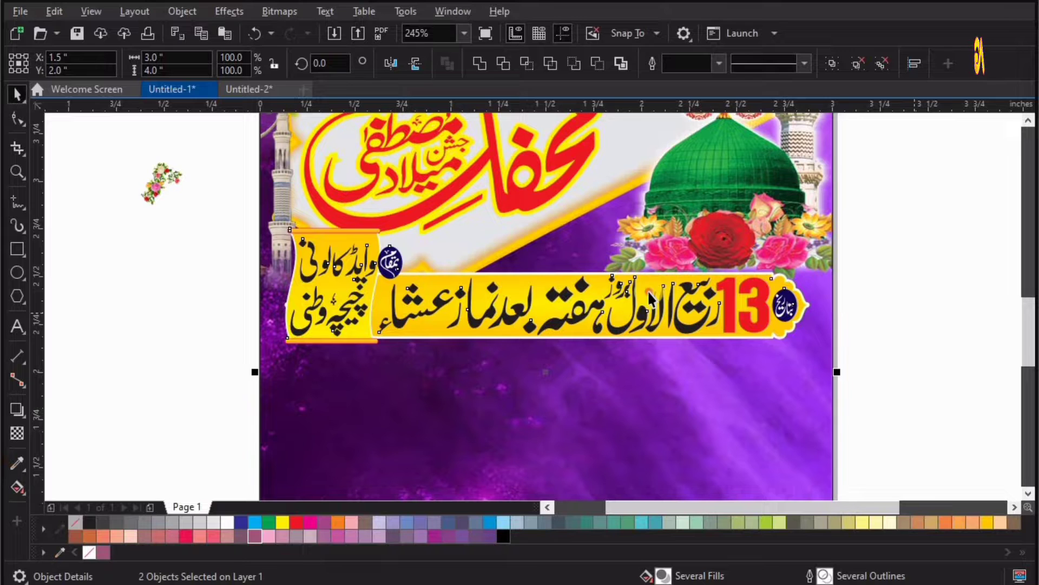
Step: Stretch the yellow date strip to about 2.96 inches wide and lower it to about Y 2.39 inches
{"action": "key", "text": "Escape"}
{"action": "left_click", "coordinate": [805, 345]}
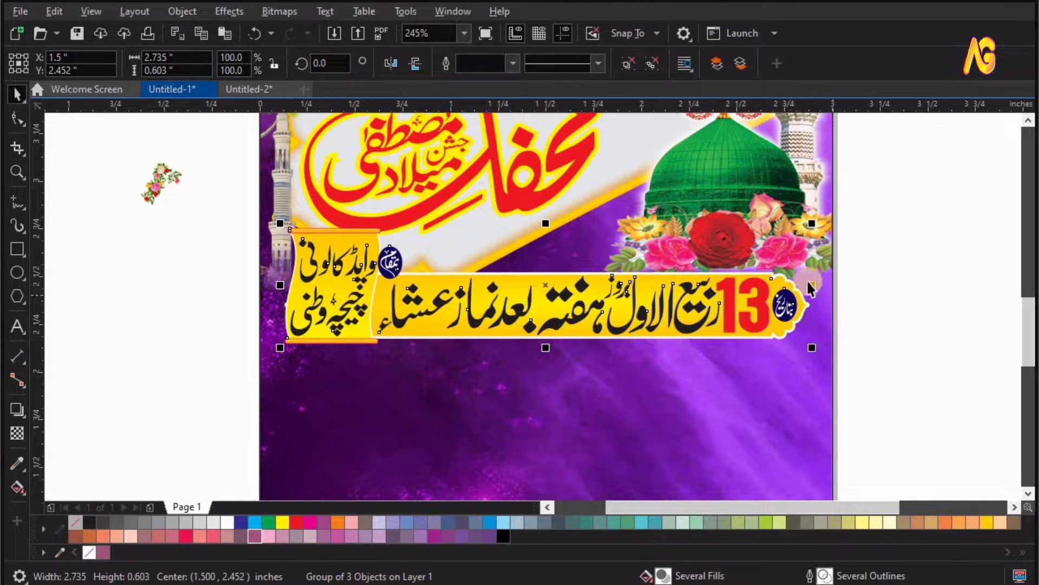
{"action": "left_click_drag", "start_coordinate": [833, 280], "coordinate": [836, 276]}
{"action": "key", "text": "Escape"}
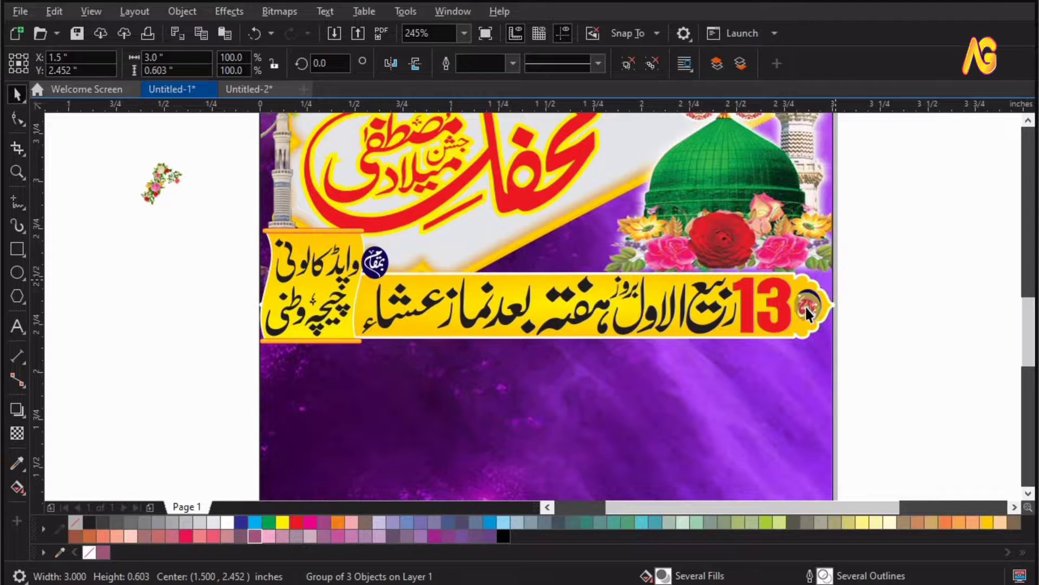
{"action": "left_click", "coordinate": [805, 305]}
{"action": "left_click_drag", "start_coordinate": [836, 286], "coordinate": [833, 288]}
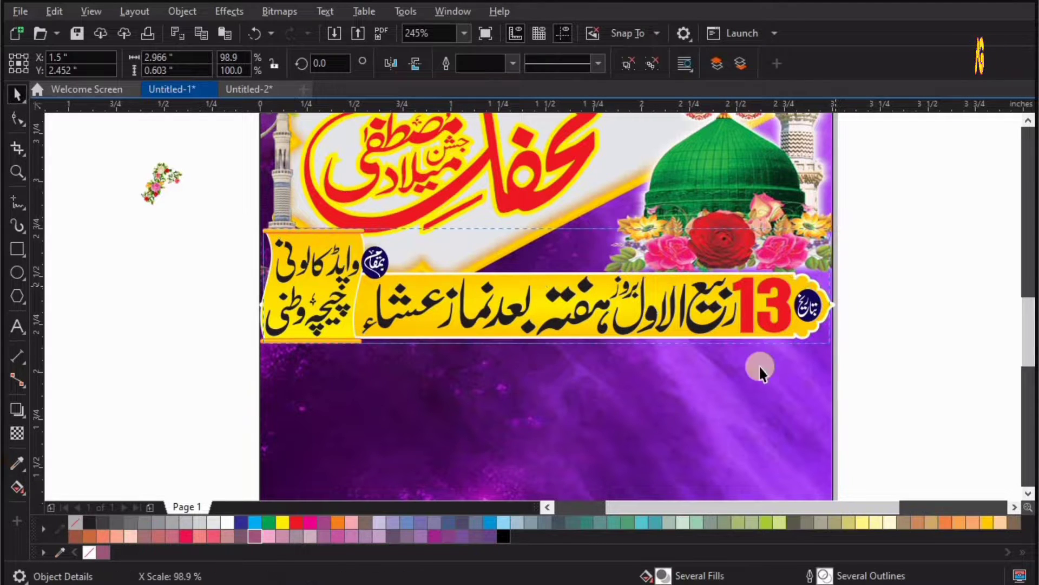
{"action": "left_click", "coordinate": [704, 418], "text": "shift"}
{"action": "key", "text": "Escape"}
{"action": "left_click", "coordinate": [685, 313]}
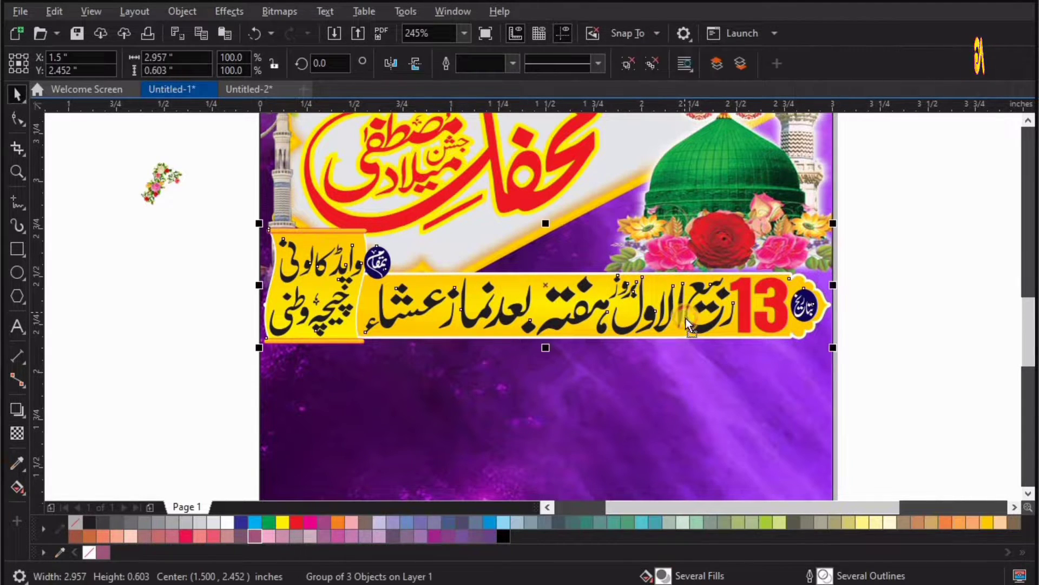
{"action": "left_click_drag", "start_coordinate": [681, 311], "coordinate": [680, 322]}
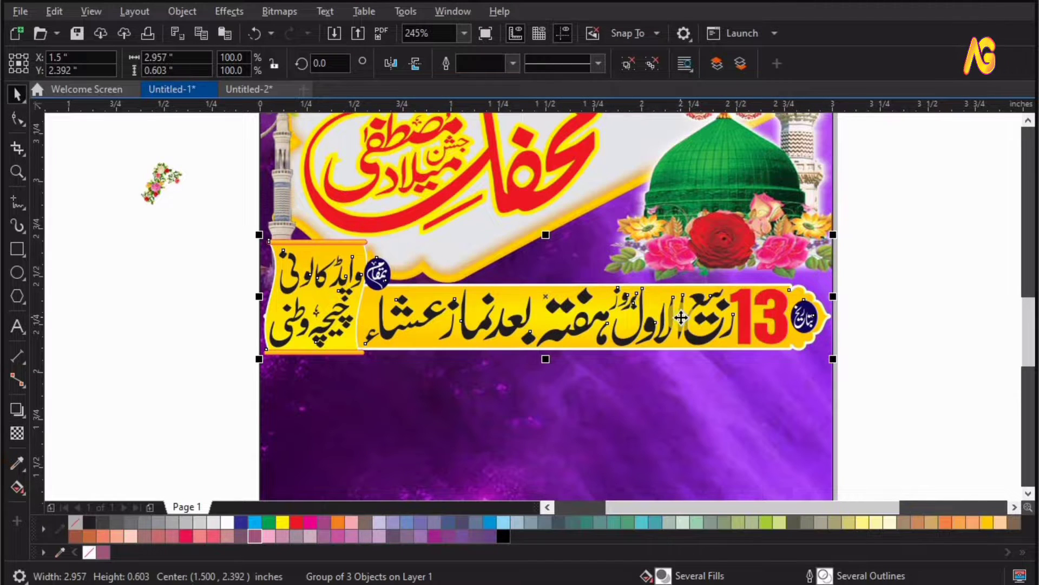
Step: Bring the lantern down beside the page's right edge, centred at about X 4.13, Y 2.88 inches
{"action": "key", "text": "F4"}
{"action": "left_click", "coordinate": [622, 263]}
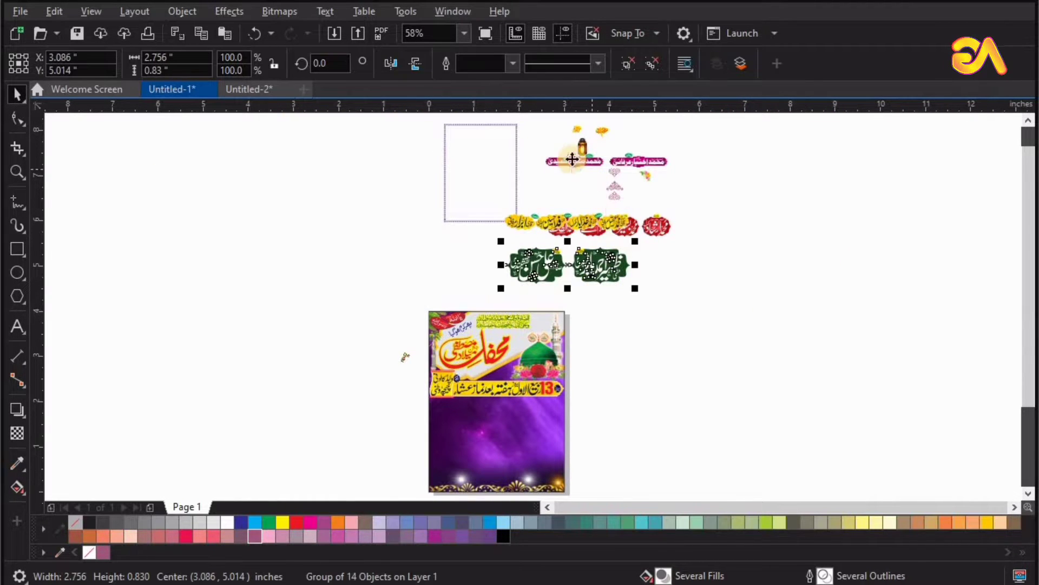
{"action": "left_click_drag", "start_coordinate": [567, 196], "coordinate": [615, 362]}
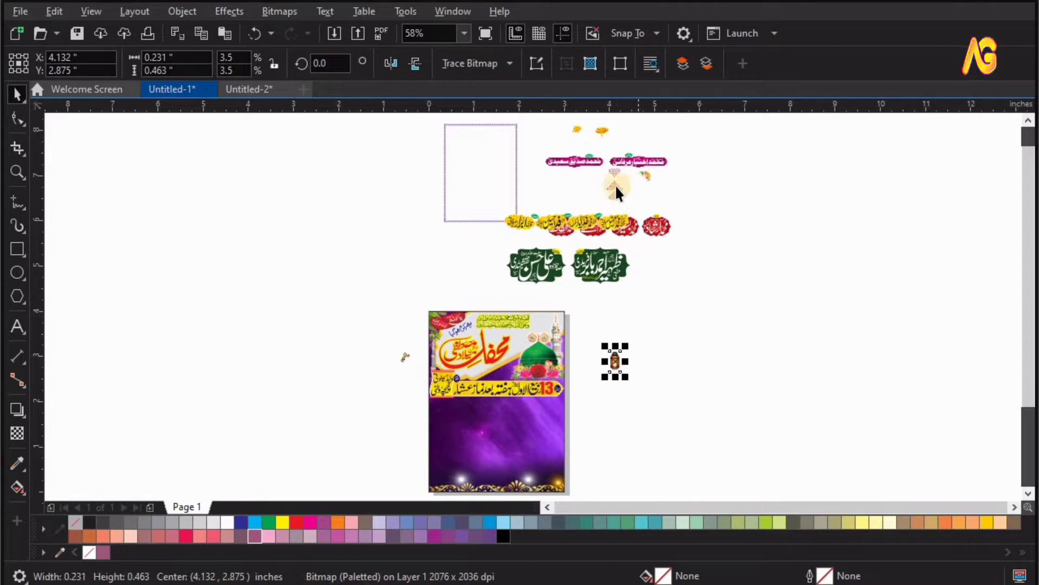
Step: Place the lace ornament on the page between the banner's lower edge and the date strip, with a white fill
{"action": "left_click_drag", "start_coordinate": [503, 387], "coordinate": [503, 370]}
{"action": "key", "text": "F2"}
{"action": "left_click_drag", "start_coordinate": [616, 412], "coordinate": [449, 340]}
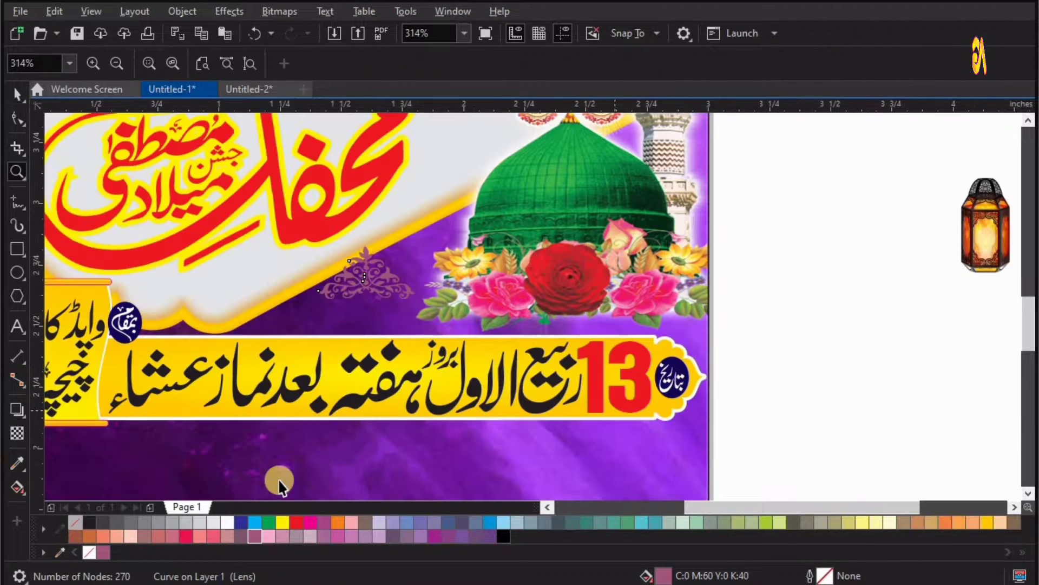
{"action": "key", "text": "F2"}
{"action": "left_click_drag", "start_coordinate": [540, 419], "coordinate": [266, 229]}
{"action": "left_click_drag", "start_coordinate": [456, 272], "coordinate": [439, 283]}
{"action": "scroll", "coordinate": [686, 366], "scroll_direction": "down", "scroll_amount": 2}
{"action": "scroll", "coordinate": [702, 364], "scroll_direction": "down", "scroll_amount": 1}
Step: Move the lantern onto the page between the title and the green dome, centred at about X 1.84, Y 2.77 inches
{"action": "left_click_drag", "start_coordinate": [906, 302], "coordinate": [641, 314]}
{"action": "key", "text": "F2"}
{"action": "left_click_drag", "start_coordinate": [552, 231], "coordinate": [703, 353]}
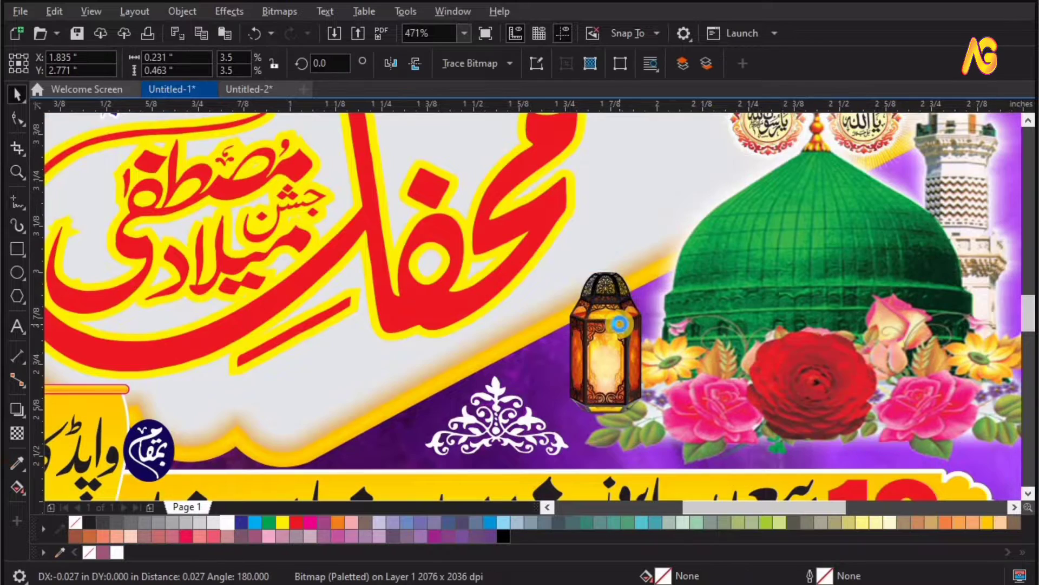
Step: Shift the green two-line salutation calligraphy along the page's upper edge closer to the right-hand minaret
{"action": "key", "text": "F4"}
{"action": "left_click_drag", "start_coordinate": [422, 265], "coordinate": [608, 369]}
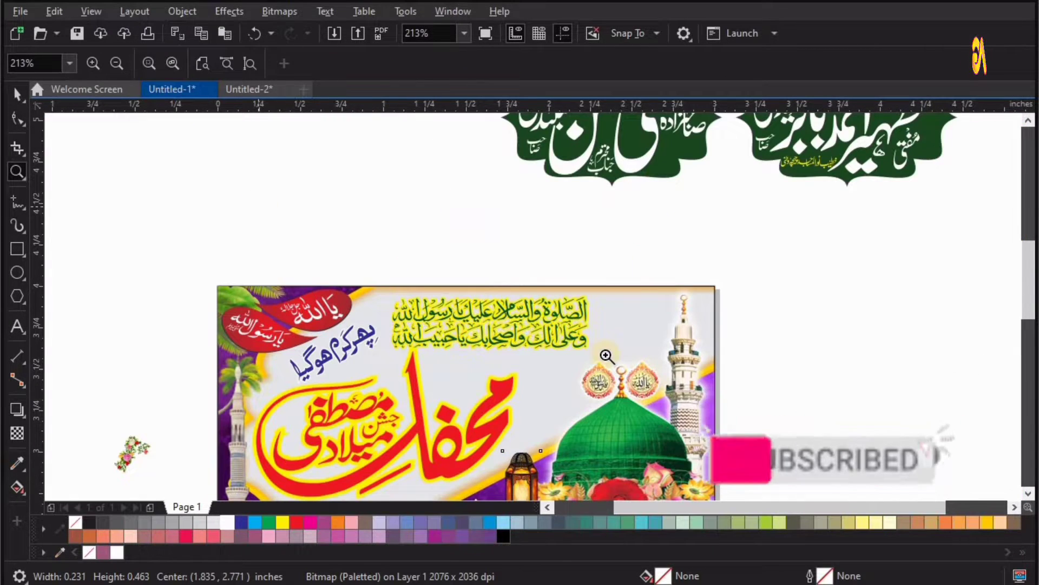
{"action": "left_click_drag", "start_coordinate": [335, 208], "coordinate": [704, 430]}
{"action": "key", "text": "space"}
{"action": "left_click", "coordinate": [572, 337]}
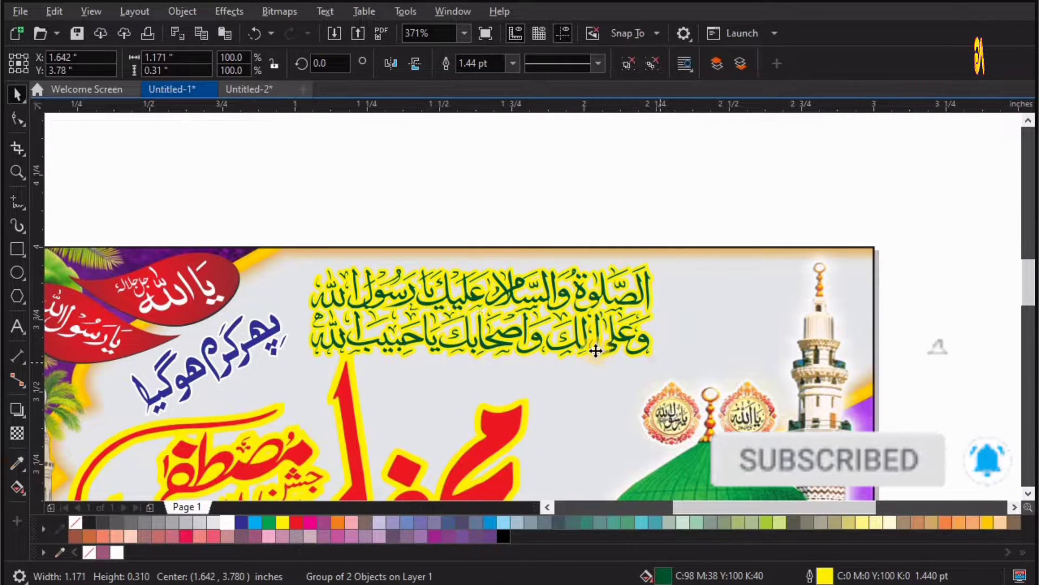
{"action": "mouse_move", "coordinate": [655, 361]}
{"action": "left_mouse_down"}
{"action": "mouse_move", "coordinate": [691, 371]}
{"action": "mouse_move", "coordinate": [660, 356]}
{"action": "mouse_move", "coordinate": [709, 356]}
{"action": "mouse_move", "coordinate": [650, 357]}
{"action": "left_mouse_up"}
Step: Bring the pair of magenta name plates down beside the page, centred at about X 4.15, Y 2.41 inches
{"action": "key", "text": "F4"}
{"action": "left_click", "coordinate": [628, 234]}
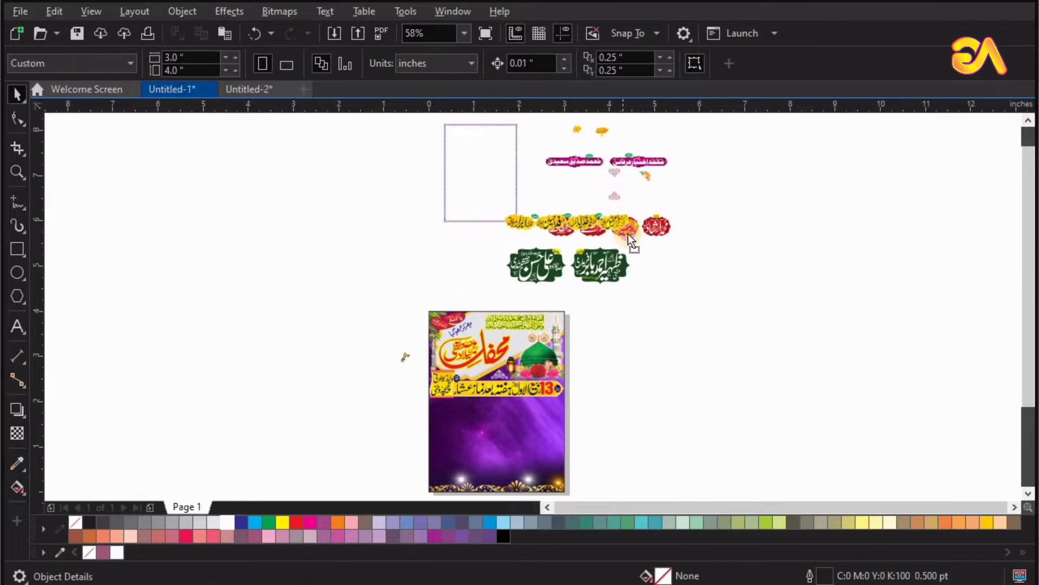
{"action": "left_click_drag", "start_coordinate": [677, 314], "coordinate": [649, 439]}
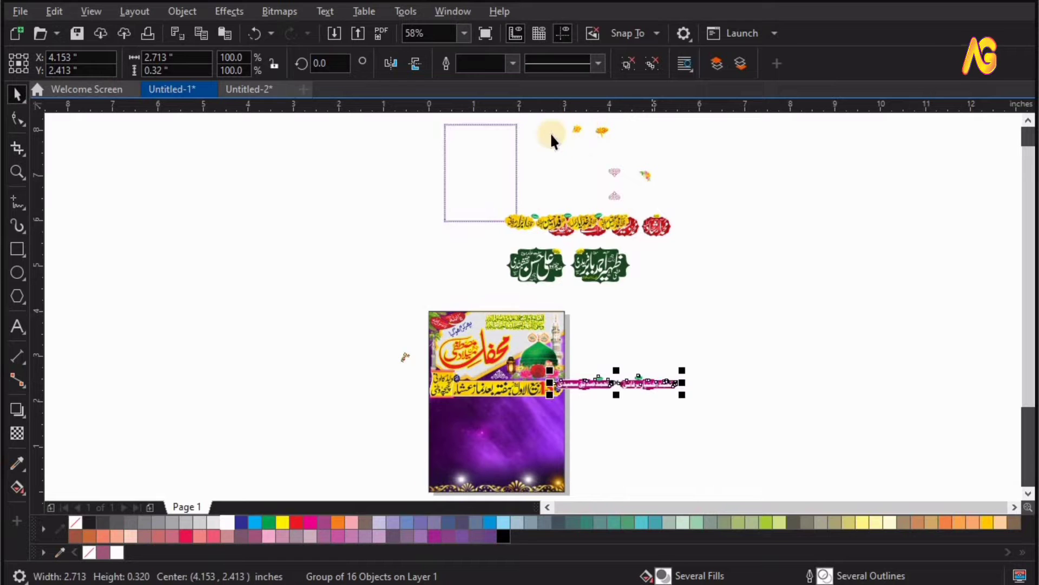
Step: Place the two small red calligraphy pieces on the banner, one below the title and one between the title and dome
{"action": "left_click_drag", "start_coordinate": [618, 146], "coordinate": [563, 119]}
{"action": "left_click_drag", "start_coordinate": [518, 372], "coordinate": [504, 366]}
{"action": "scroll", "coordinate": [504, 365], "scroll_direction": "up", "scroll_amount": 5}
{"action": "left_click_drag", "start_coordinate": [578, 356], "coordinate": [606, 281]}
{"action": "scroll", "coordinate": [605, 282], "scroll_direction": "down", "scroll_amount": 1}
{"action": "key", "text": "z"}
{"action": "scroll", "coordinate": [474, 472], "scroll_direction": "up", "scroll_amount": 1}
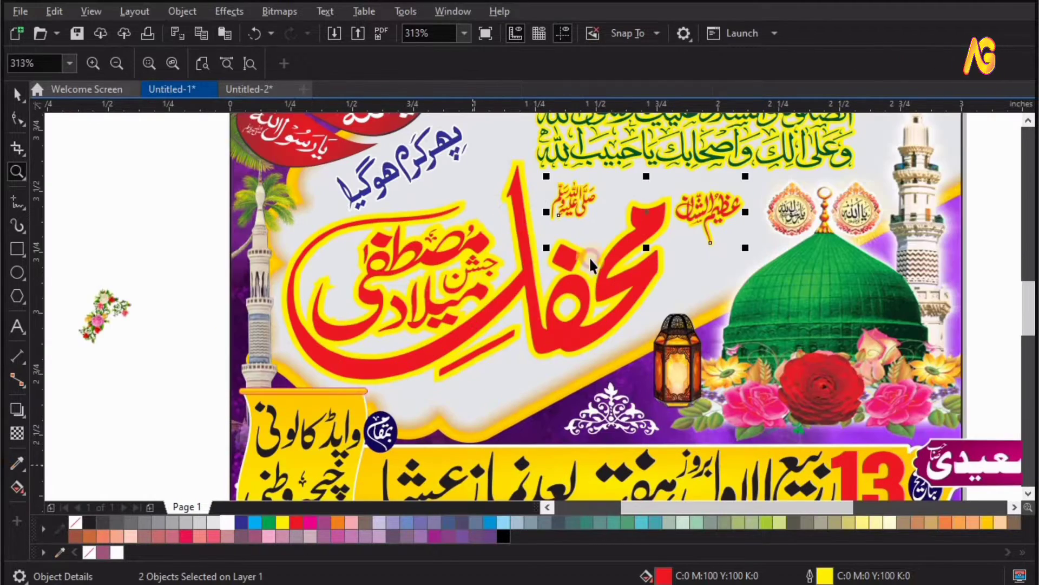
{"action": "key", "text": "space"}
{"action": "left_click_drag", "start_coordinate": [472, 408], "coordinate": [498, 395]}
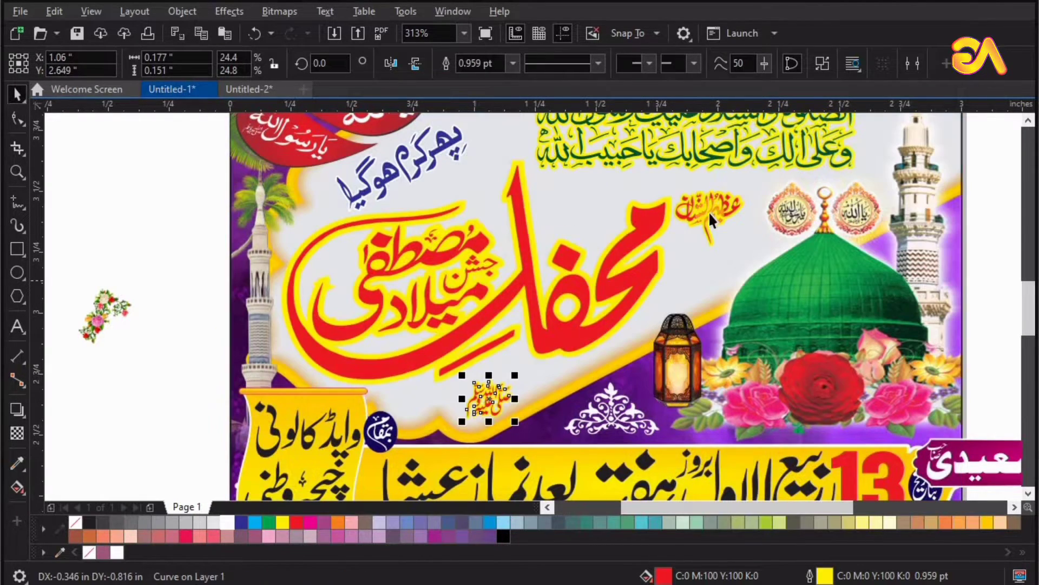
{"action": "left_click_drag", "start_coordinate": [708, 222], "coordinate": [711, 254]}
Step: Move the magenta name plates onto the page below the date strip and centre them horizontally on the page
{"action": "key", "text": "F4"}
{"action": "left_click", "coordinate": [825, 236]}
{"action": "key", "text": "z"}
{"action": "left_click_drag", "start_coordinate": [388, 193], "coordinate": [821, 510]}
{"action": "key", "text": "space"}
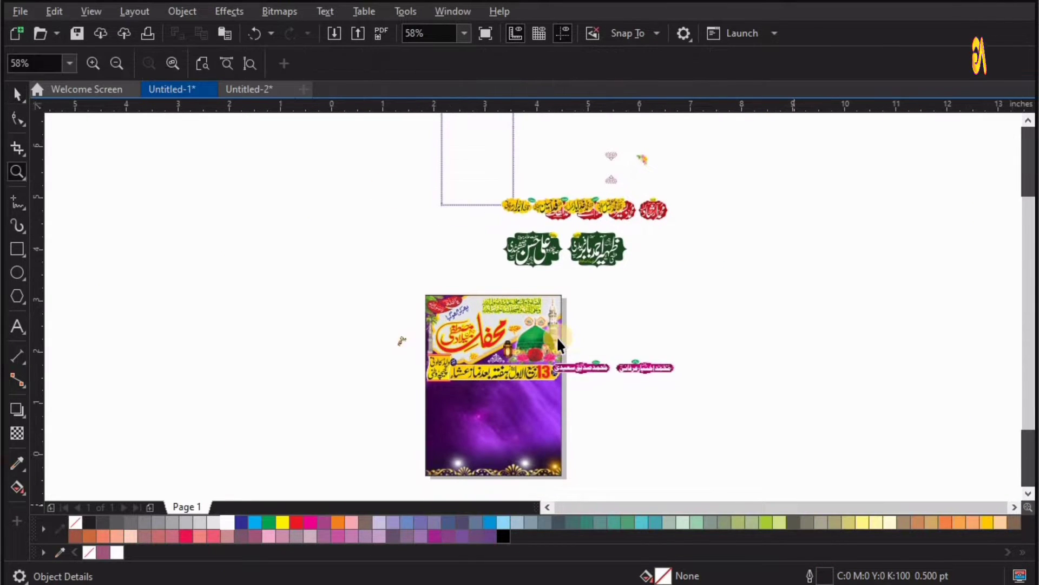
{"action": "left_click_drag", "start_coordinate": [415, 358], "coordinate": [410, 361]}
{"action": "key", "text": "F2"}
{"action": "left_click_drag", "start_coordinate": [211, 322], "coordinate": [571, 403]}
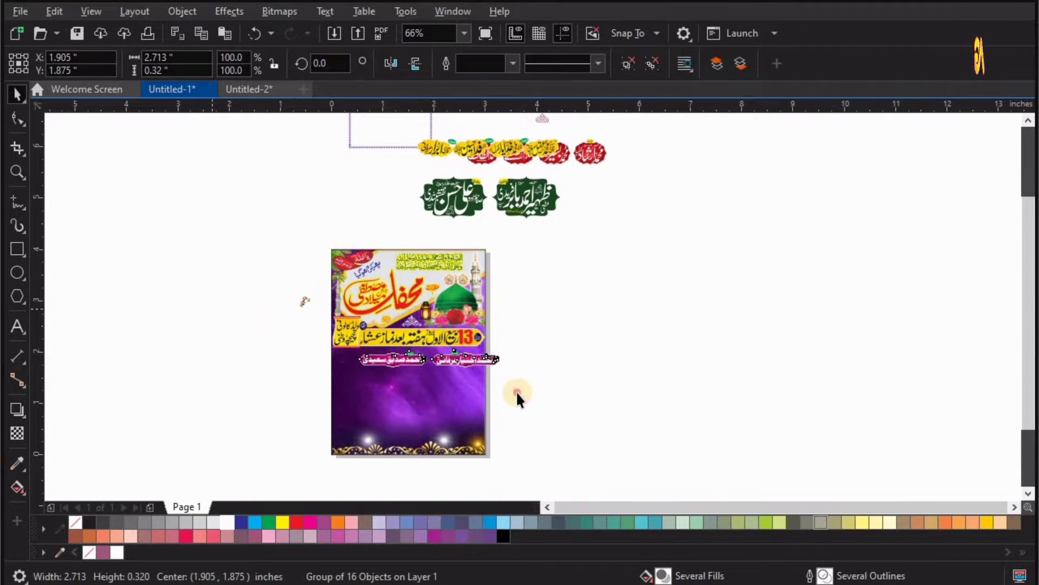
{"action": "left_click", "coordinate": [517, 392], "text": "shift"}
{"action": "key", "text": "c"}
Step: Enlarge the magenta name plates to 2.99 inches wide and position them at about Y 1.93 inches
{"action": "left_click", "coordinate": [717, 307]}
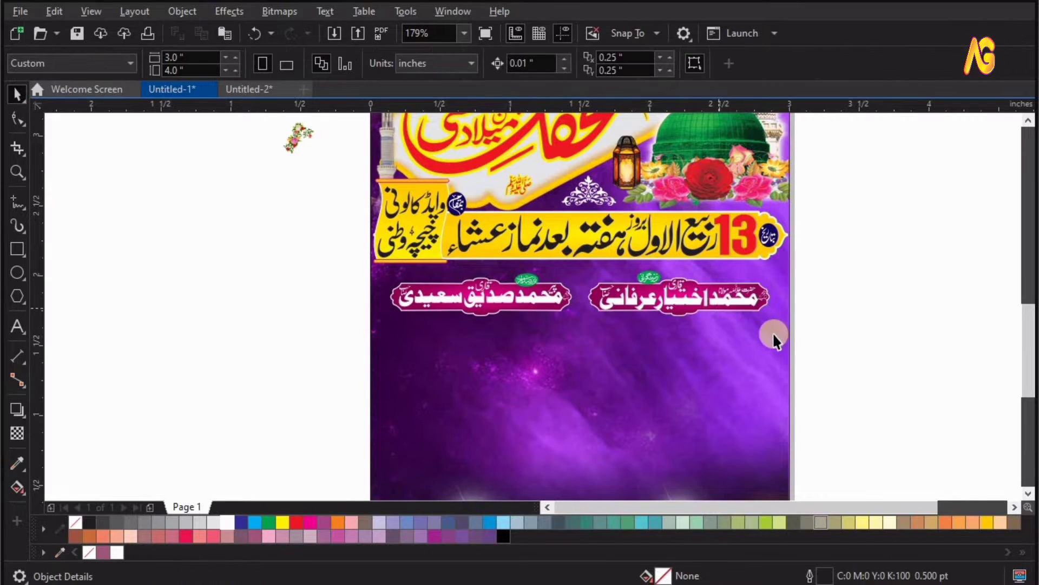
{"action": "left_click_drag", "start_coordinate": [796, 332], "coordinate": [793, 325]}
{"action": "left_click", "coordinate": [705, 313], "text": "shift"}
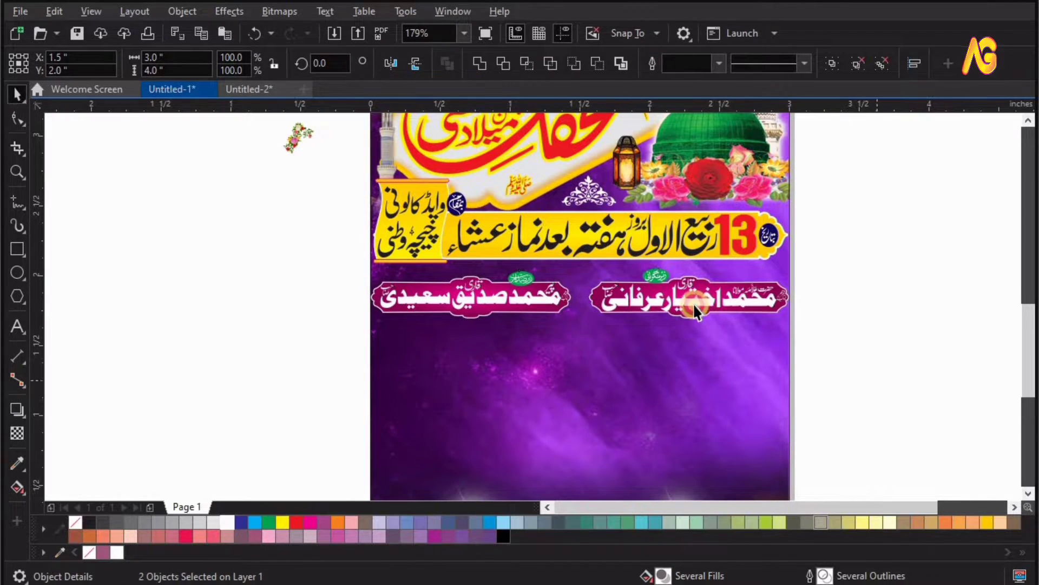
{"action": "left_click_drag", "start_coordinate": [694, 305], "coordinate": [695, 296]}
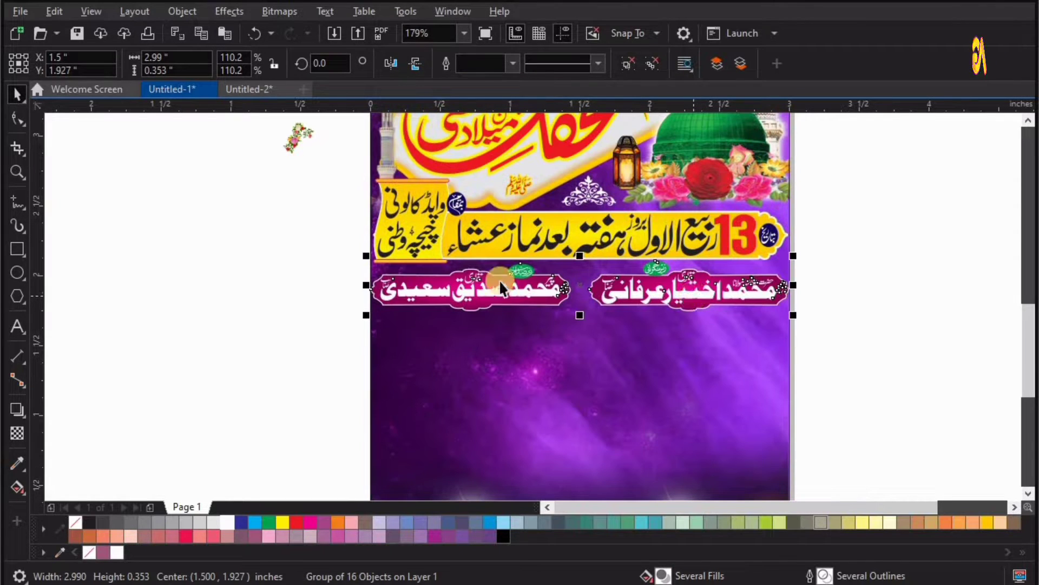
Step: Place the row of four yellow name plates below the magenta plates, centred on the page at about Y 1.5 inches
{"action": "key", "text": "F4"}
{"action": "left_click", "coordinate": [577, 254]}
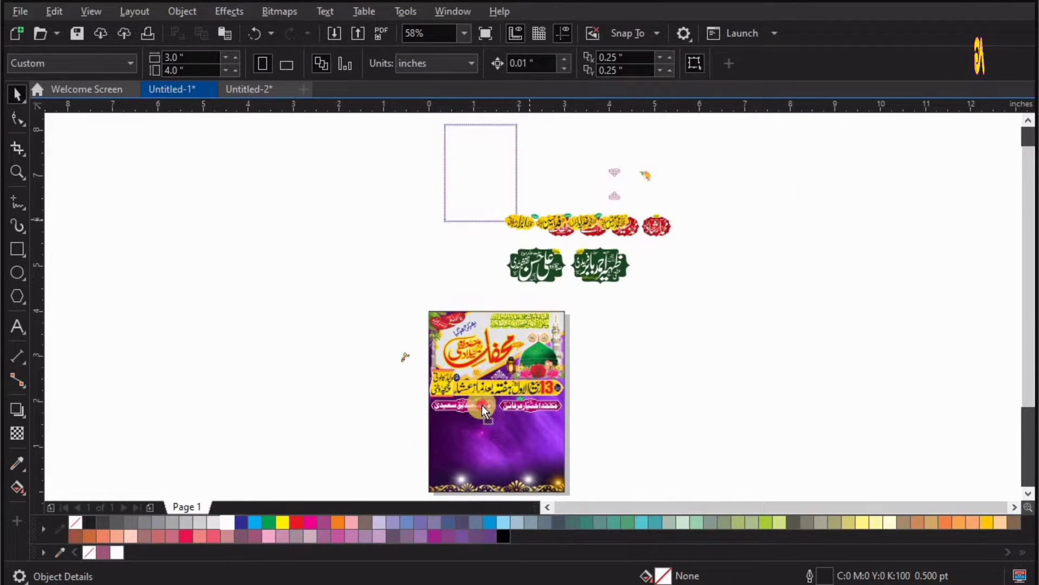
{"action": "left_click_drag", "start_coordinate": [483, 411], "coordinate": [483, 411]}
{"action": "scroll", "coordinate": [483, 411], "scroll_direction": "up", "scroll_amount": 4}
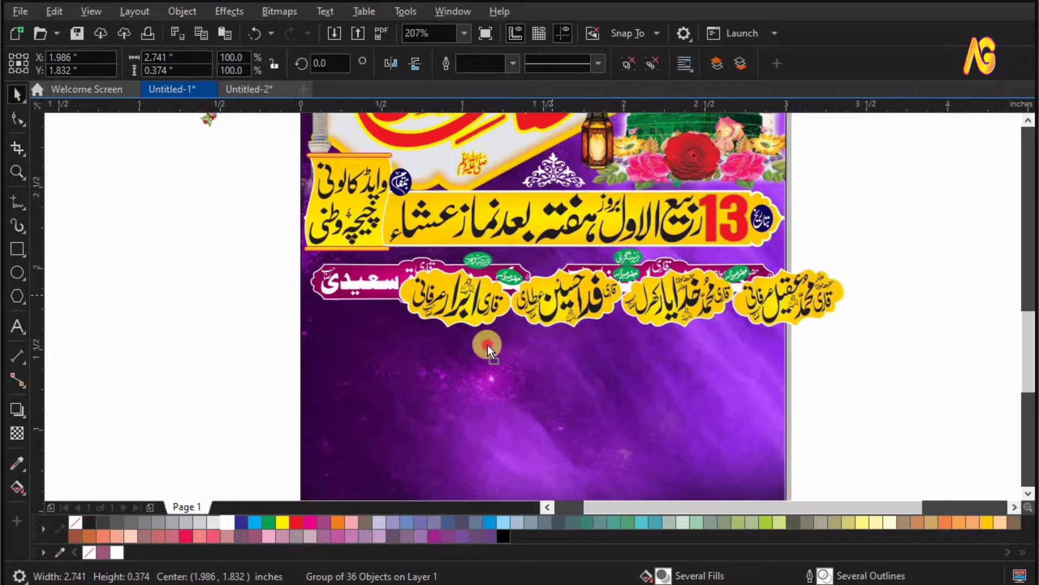
{"action": "left_click_drag", "start_coordinate": [488, 345], "coordinate": [568, 420]}
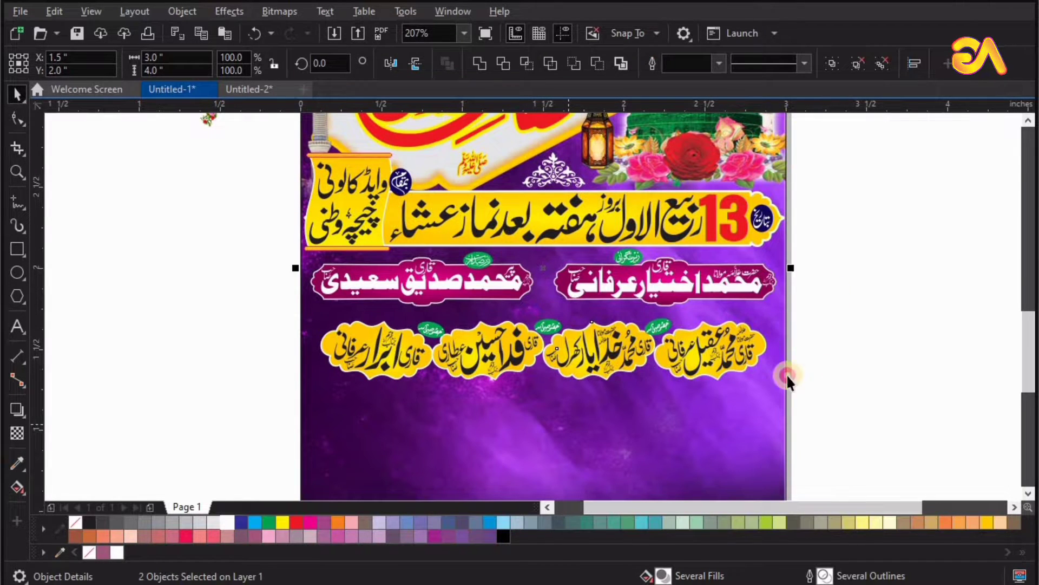
Step: Enlarge the yellow name plates to about 2.96 inches wide and raise them to about Y 1.54 inches
{"action": "left_click", "coordinate": [765, 314]}
{"action": "left_click", "coordinate": [769, 316]}
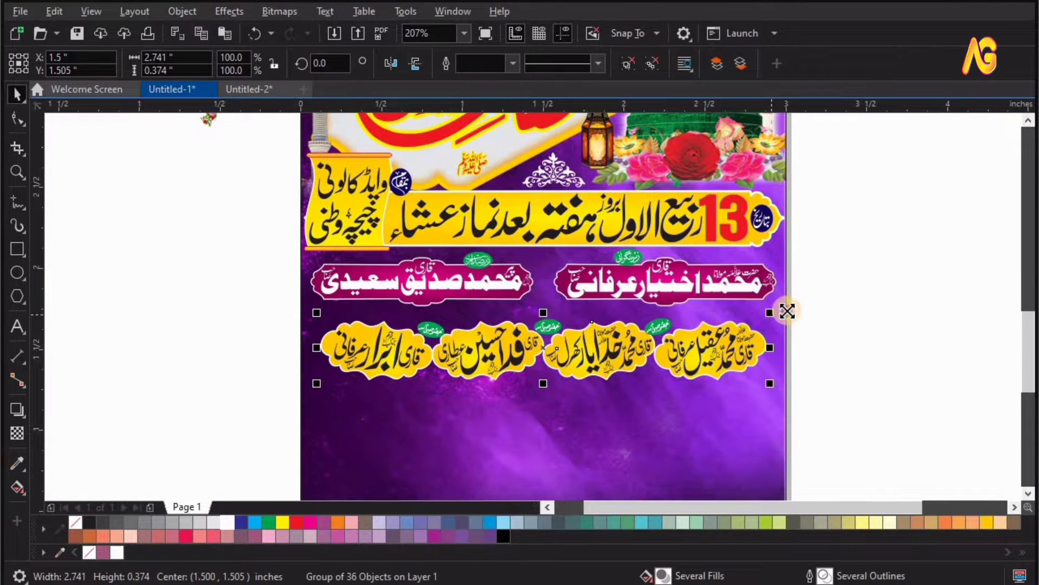
{"action": "left_click_drag", "start_coordinate": [787, 310], "coordinate": [787, 311]}
{"action": "scroll", "coordinate": [734, 343], "scroll_direction": "down", "scroll_amount": 3}
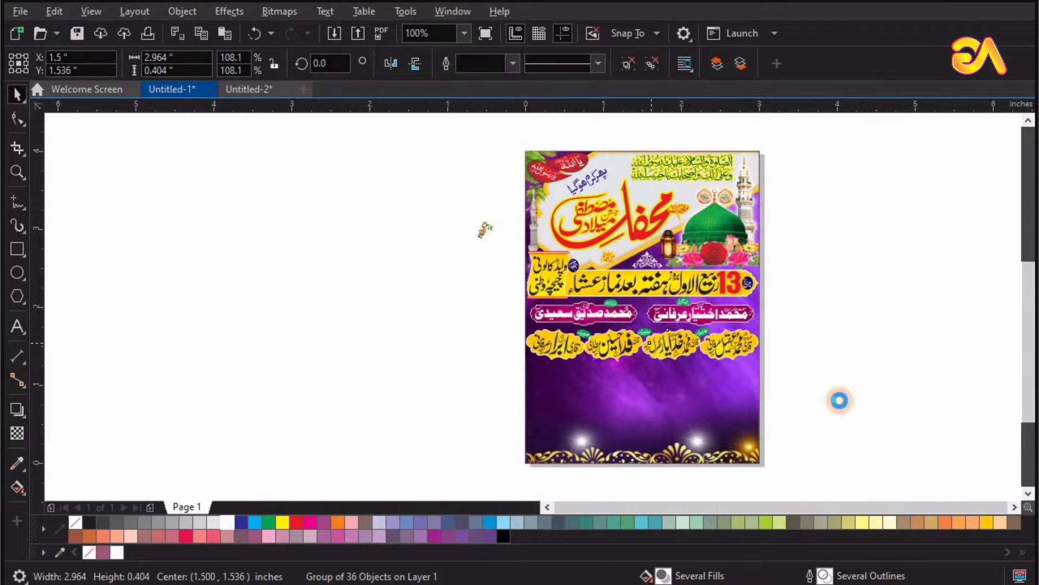
Step: Move the two green name plates onto the page below the yellow row and centre them horizontally on the page
{"action": "key", "text": "z"}
{"action": "left_click", "coordinate": [727, 383]}
{"action": "left_click", "coordinate": [727, 383]}
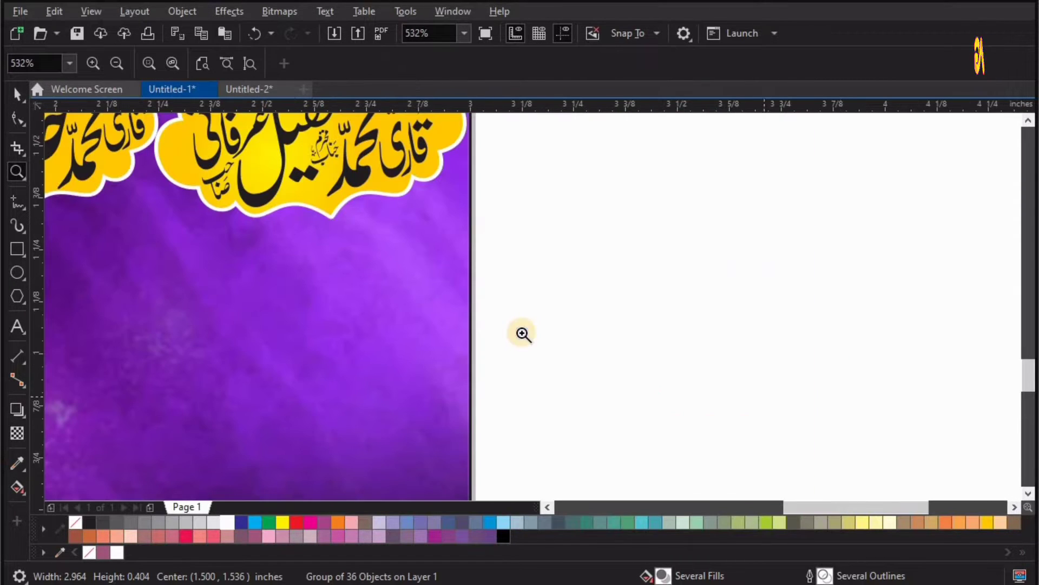
{"action": "scroll", "coordinate": [622, 290], "scroll_direction": "down", "scroll_amount": 5}
{"action": "key", "text": "space"}
{"action": "left_click_drag", "start_coordinate": [558, 438], "coordinate": [544, 447]}
{"action": "key", "text": "z"}
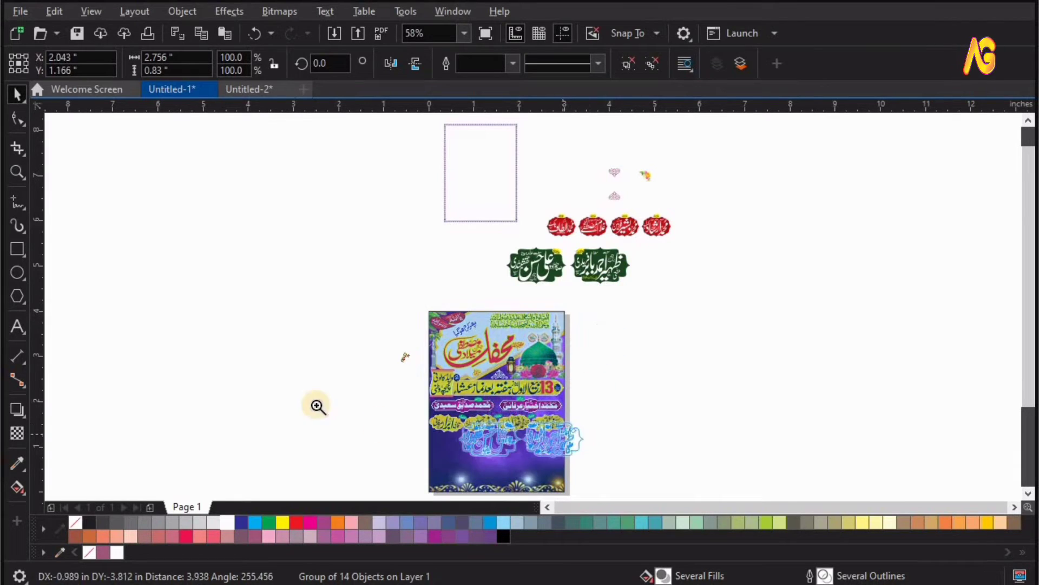
{"action": "left_click_drag", "start_coordinate": [317, 405], "coordinate": [643, 471]}
{"action": "key", "text": "space"}
{"action": "left_click", "coordinate": [644, 405], "text": "shift"}
{"action": "key", "text": "c"}
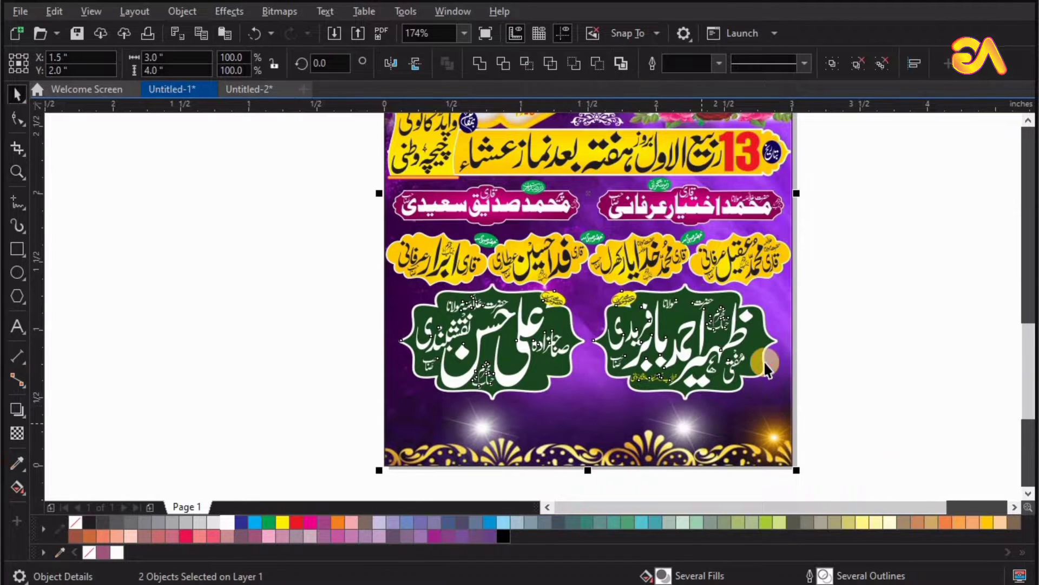
Step: Stretch the two green name plates horizontally to nearly the full page width
{"action": "key", "text": "Escape"}
{"action": "left_click", "coordinate": [780, 342]}
{"action": "left_click_drag", "start_coordinate": [800, 344], "coordinate": [796, 345]}
{"action": "left_click", "coordinate": [817, 348]}
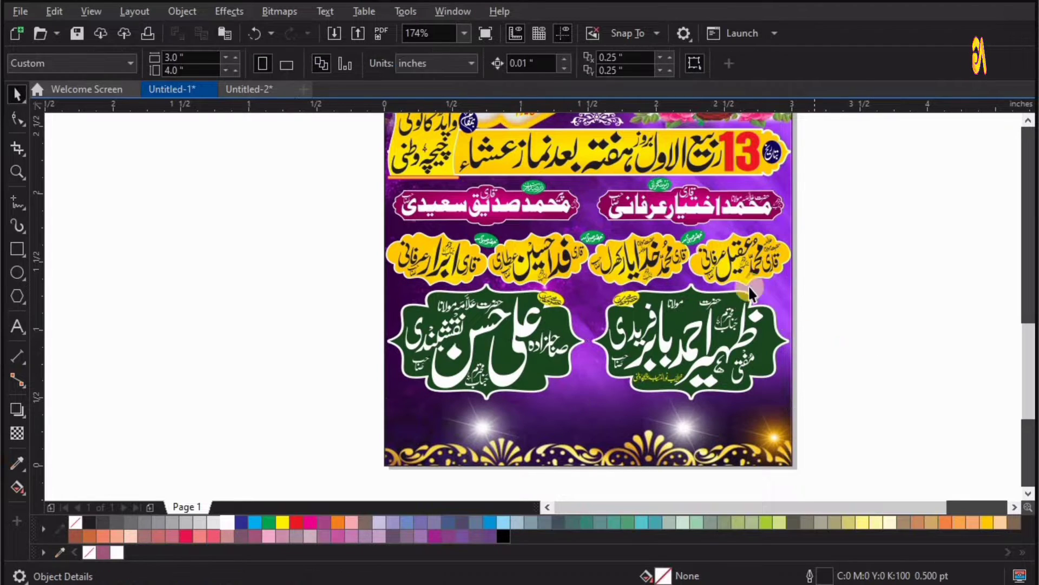
Step: Move the row of four red name plates below the green plates, centred on the page and aligned to its bottom edge
{"action": "key", "text": "F4"}
{"action": "left_click_drag", "start_coordinate": [522, 454], "coordinate": [496, 477]}
{"action": "key", "text": "F2"}
{"action": "left_click_drag", "start_coordinate": [384, 443], "coordinate": [652, 514]}
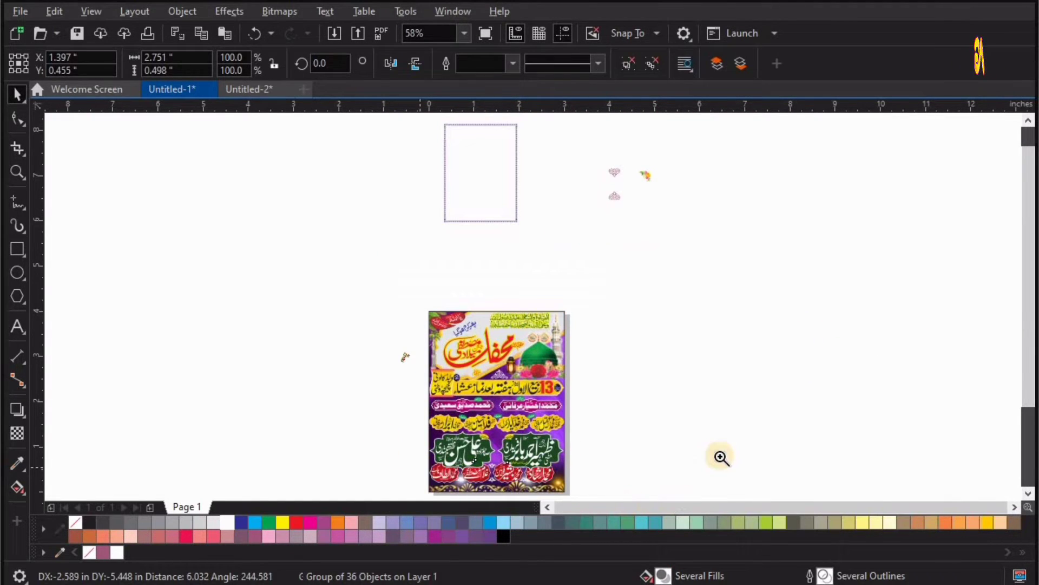
{"action": "left_click", "coordinate": [681, 333], "text": "shift"}
{"action": "key", "text": "c"}
{"action": "key", "text": "b"}
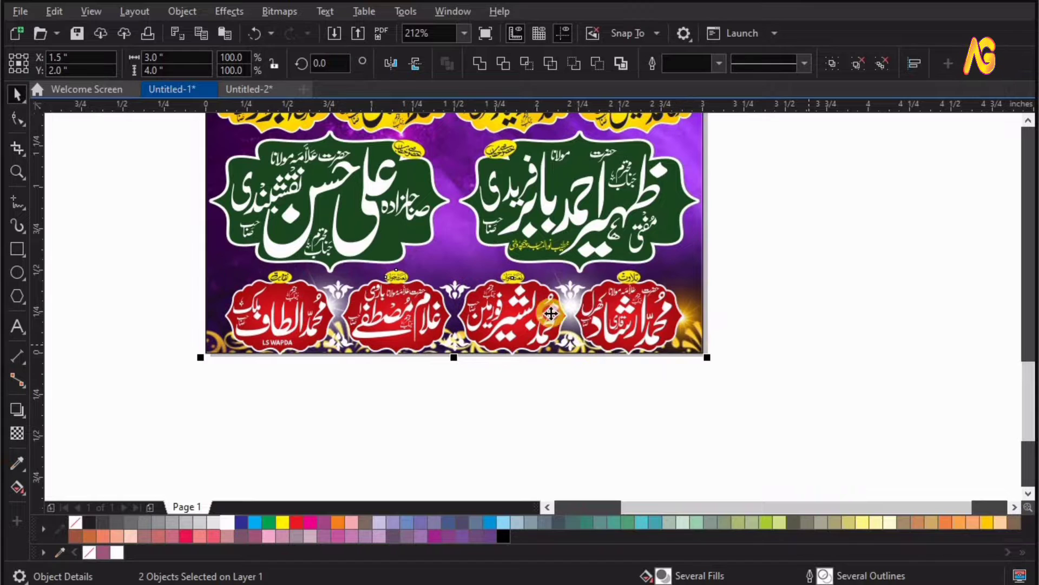
Step: Widen the row of four red name plates to about 2.93 inches across the page
{"action": "left_click", "coordinate": [640, 330]}
{"action": "left_click_drag", "start_coordinate": [641, 330], "coordinate": [703, 309]}
{"action": "left_click_drag", "start_coordinate": [806, 317], "coordinate": [806, 317]}
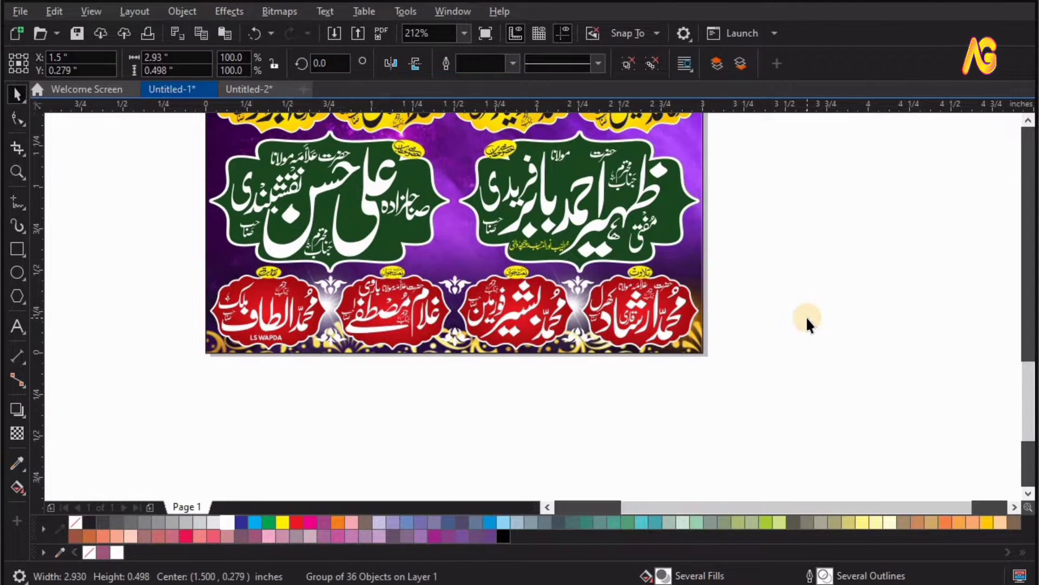
{"action": "left_click", "coordinate": [806, 316]}
{"action": "key", "text": "F4"}
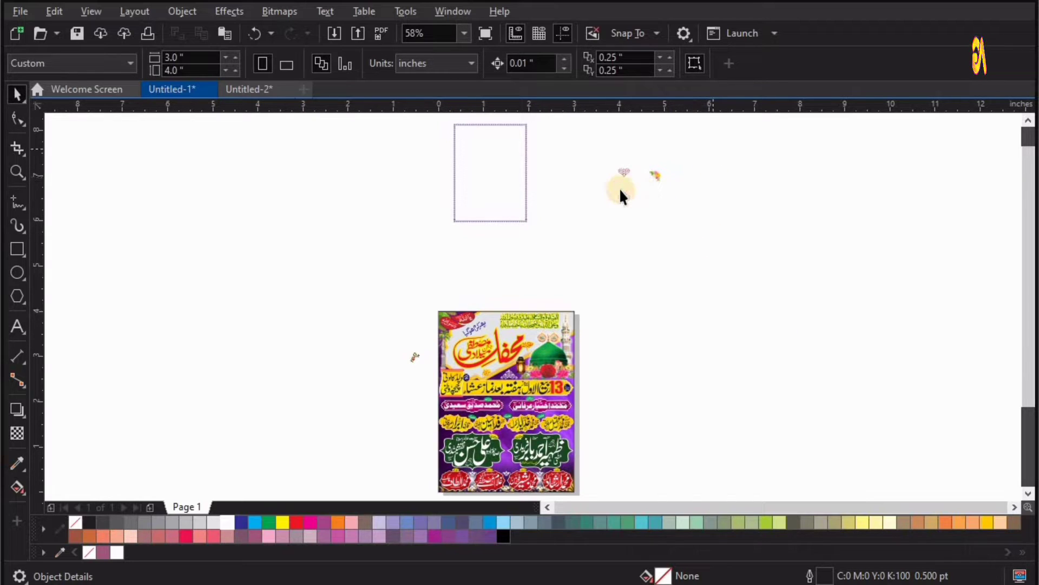
Step: Bring the two ornaments, the loose flower spray and the purple border frame down beside the page
{"action": "left_click_drag", "start_coordinate": [637, 186], "coordinate": [627, 390]}
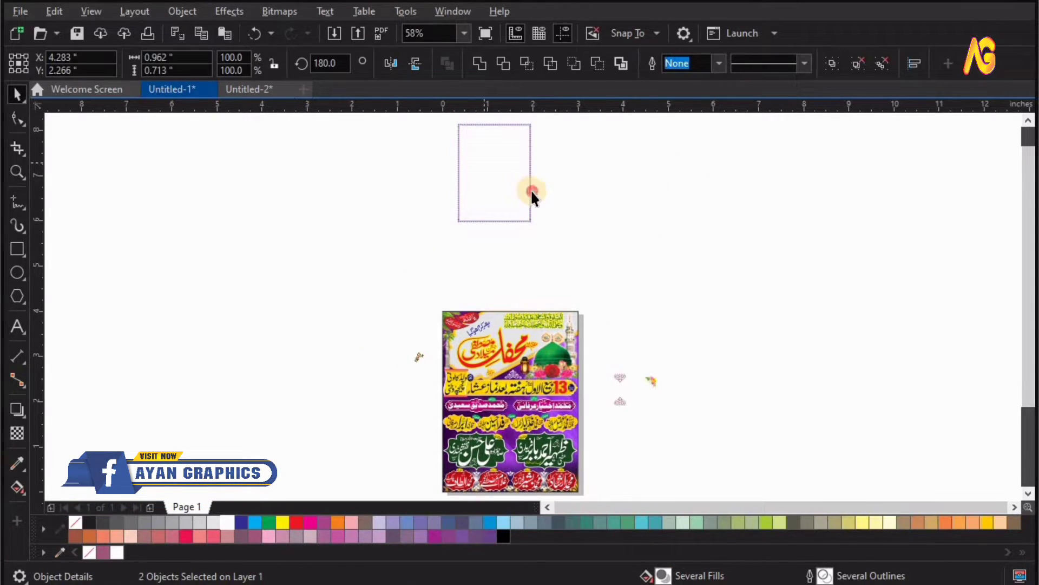
{"action": "left_click", "coordinate": [427, 427]}
{"action": "left_click_drag", "start_coordinate": [501, 209], "coordinate": [369, 461]}
{"action": "scroll", "coordinate": [451, 492], "scroll_direction": "up", "scroll_amount": 2}
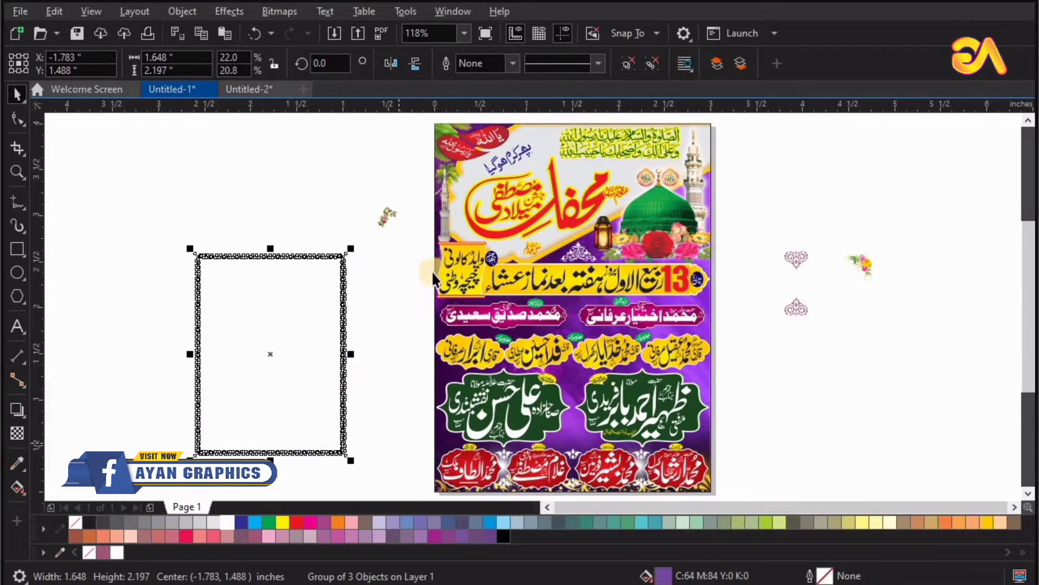
{"action": "key", "text": "z"}
{"action": "scroll", "coordinate": [643, 326], "scroll_direction": "up", "scroll_amount": 1}
{"action": "key", "text": "space"}
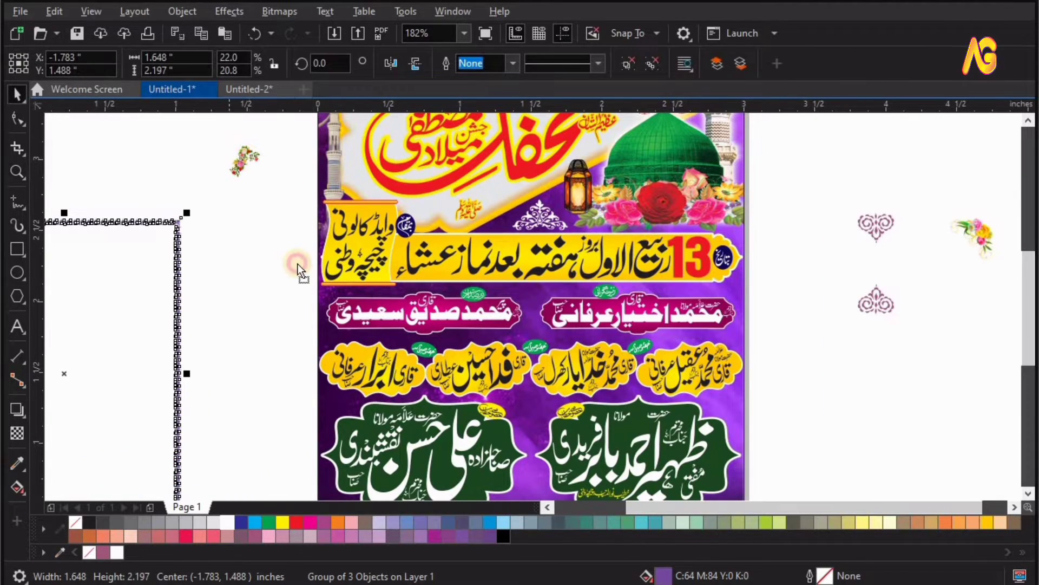
Step: Place the rose cluster at the outer upper corner of the left magenta name plate, at about X 0.105, Y 2.0 inches
{"action": "left_click_drag", "start_coordinate": [244, 163], "coordinate": [323, 295]}
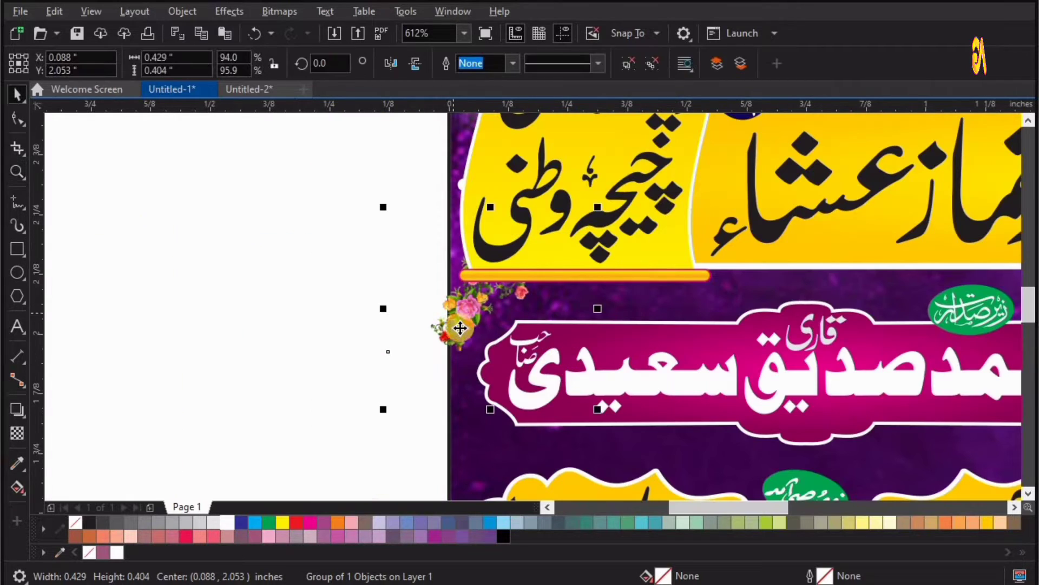
{"action": "left_click_drag", "start_coordinate": [457, 313], "coordinate": [467, 334]}
{"action": "scroll", "coordinate": [462, 335], "scroll_direction": "down", "scroll_amount": 3}
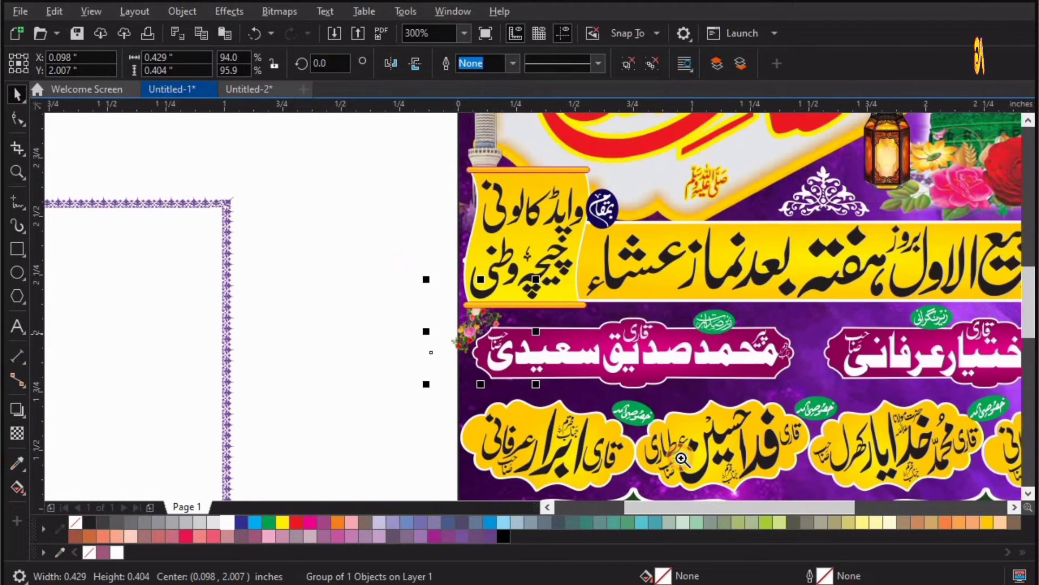
{"action": "scroll", "coordinate": [488, 352], "scroll_direction": "up", "scroll_amount": 3}
{"action": "left_click_drag", "start_coordinate": [463, 176], "coordinate": [468, 172]}
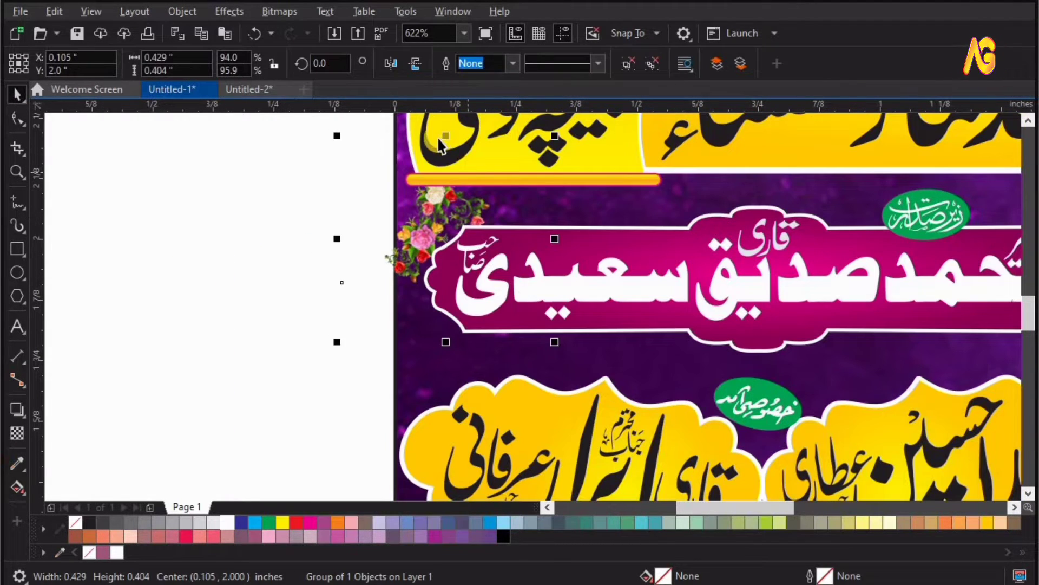
Step: Add a vertically mirrored copy of the rose cluster directly below the original and group the two
{"action": "left_click_drag", "start_coordinate": [457, 339], "coordinate": [429, 340]}
{"action": "left_click", "coordinate": [409, 218], "text": "shift"}
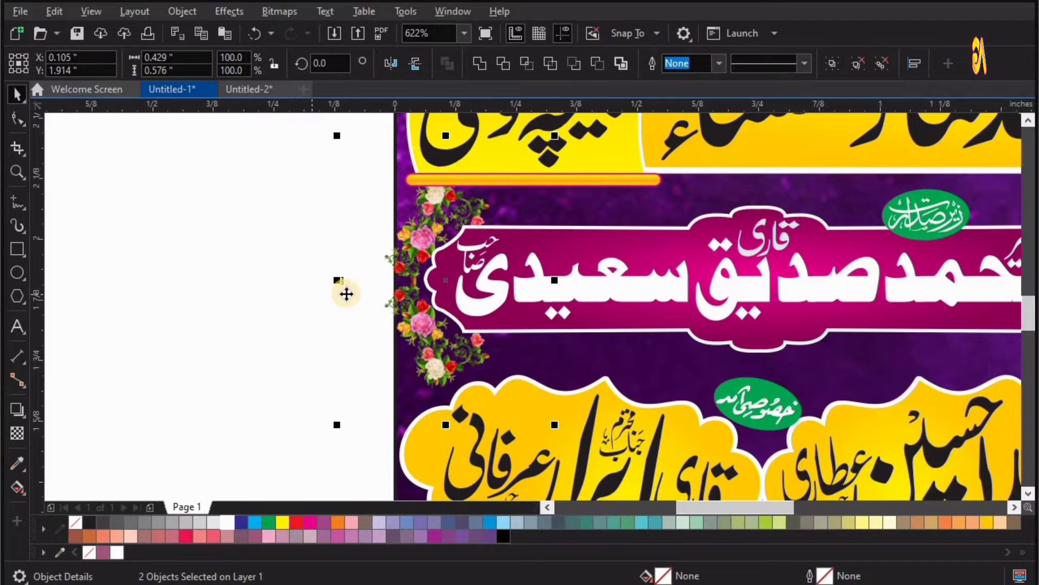
{"action": "key", "text": "ctrl+g"}
Step: Make a horizontally mirrored copy of the rose group and place it at the right magenta plate's outer end, at about X 2.897 inches
{"action": "scroll", "coordinate": [347, 294], "scroll_direction": "down", "scroll_amount": 2}
{"action": "key", "text": "F2"}
{"action": "left_click_drag", "start_coordinate": [281, 219], "coordinate": [699, 401]}
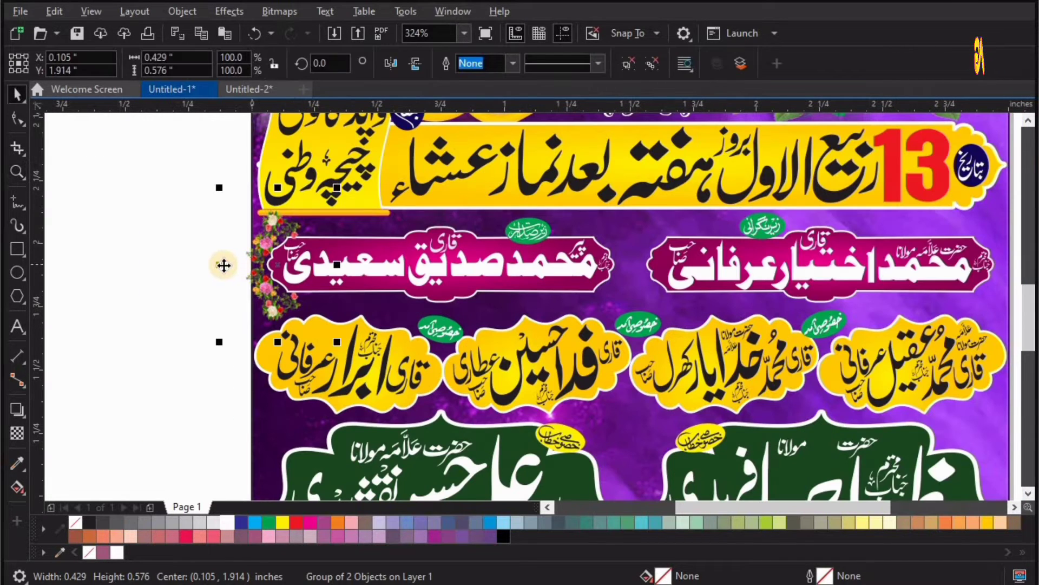
{"action": "left_click_drag", "start_coordinate": [363, 277], "coordinate": [402, 281]}
{"action": "right_click", "coordinate": [402, 281]}
{"action": "left_click_drag", "start_coordinate": [412, 283], "coordinate": [983, 288]}
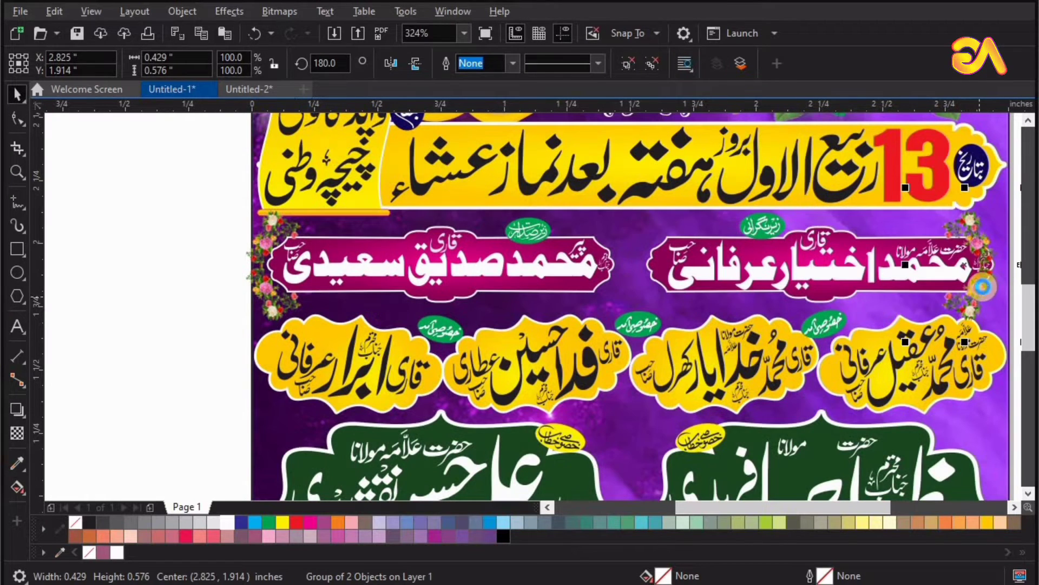
{"action": "key", "text": "ctrl+z"}
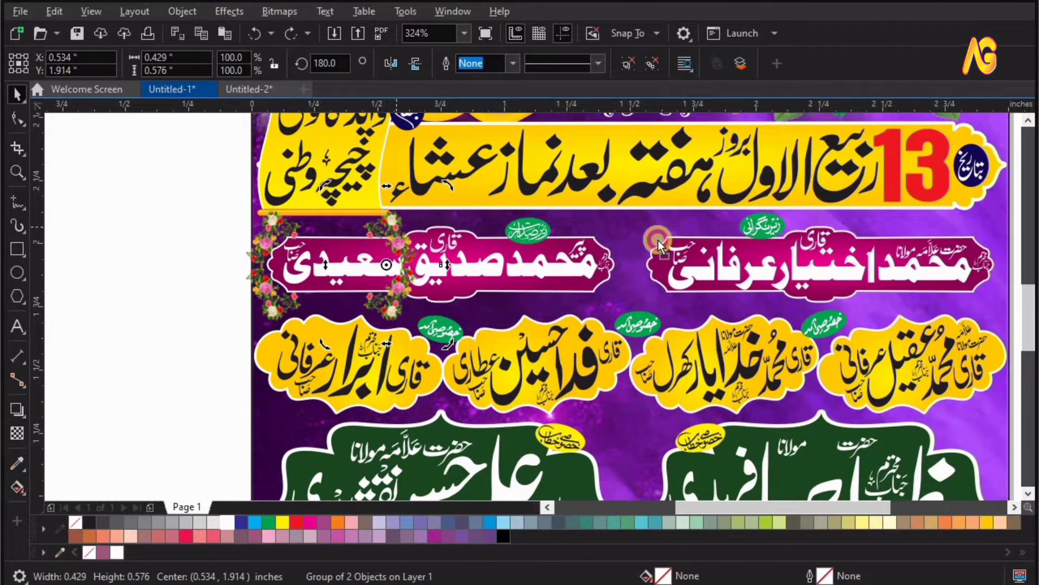
{"action": "left_click_drag", "start_coordinate": [659, 242], "coordinate": [983, 247]}
{"action": "key", "text": "F2"}
{"action": "left_click_drag", "start_coordinate": [876, 157], "coordinate": [1035, 346]}
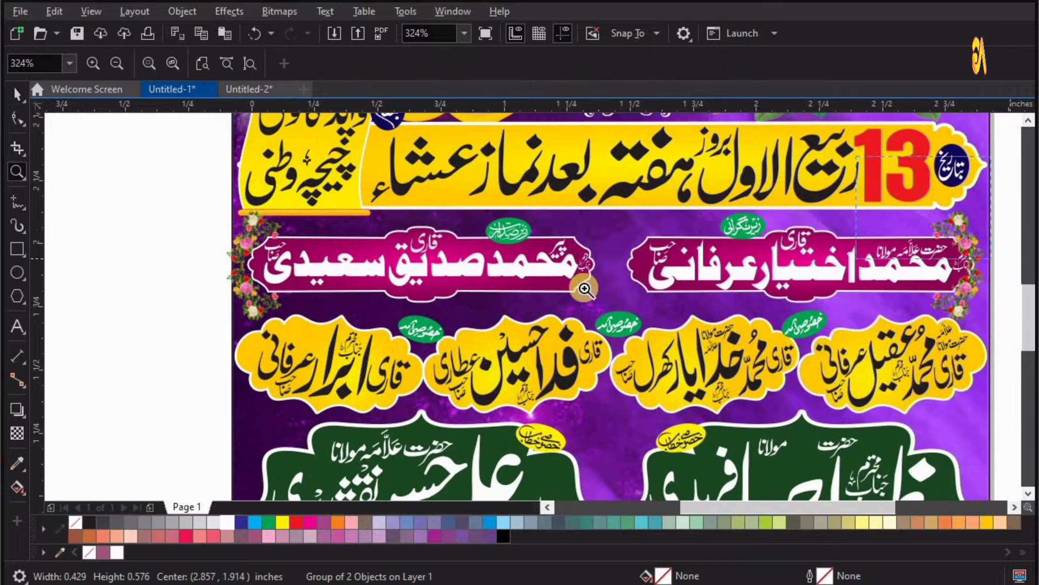
{"action": "key", "text": "shift+F2"}
{"action": "key", "text": "space"}
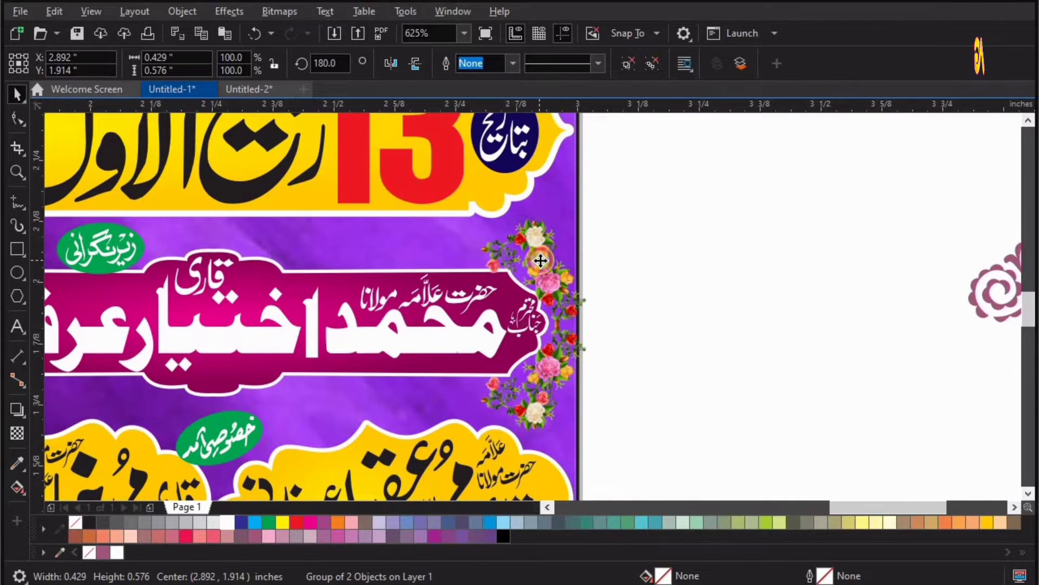
{"action": "left_click_drag", "start_coordinate": [540, 261], "coordinate": [543, 260]}
{"action": "key", "text": "F4"}
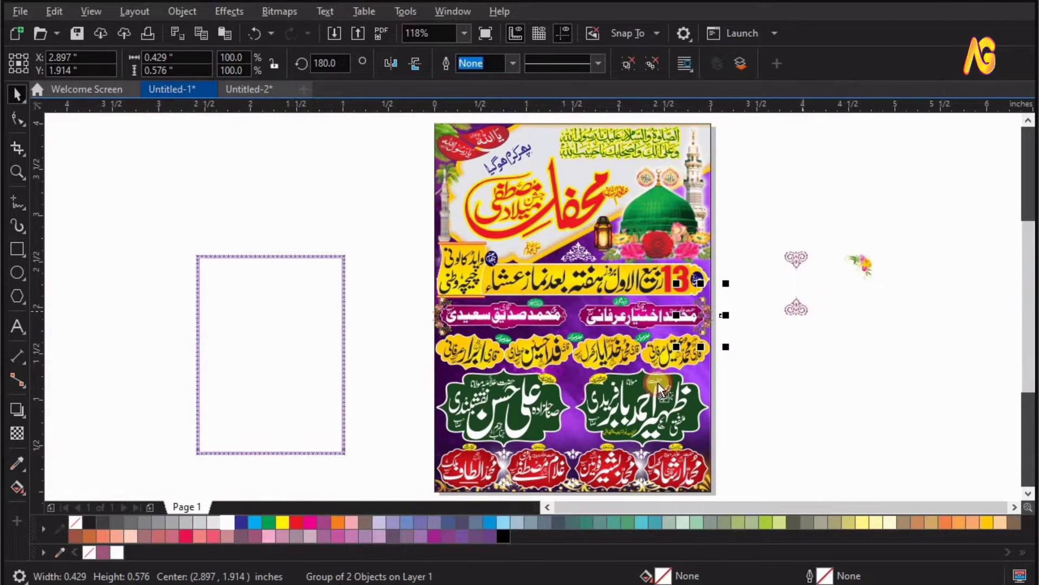
Step: Place the two lace ornaments between the green name plates, coloured white and centred horizontally on the page
{"action": "left_click_drag", "start_coordinate": [658, 382], "coordinate": [589, 413]}
{"action": "key", "text": "F2"}
{"action": "left_click_drag", "start_coordinate": [449, 314], "coordinate": [700, 453]}
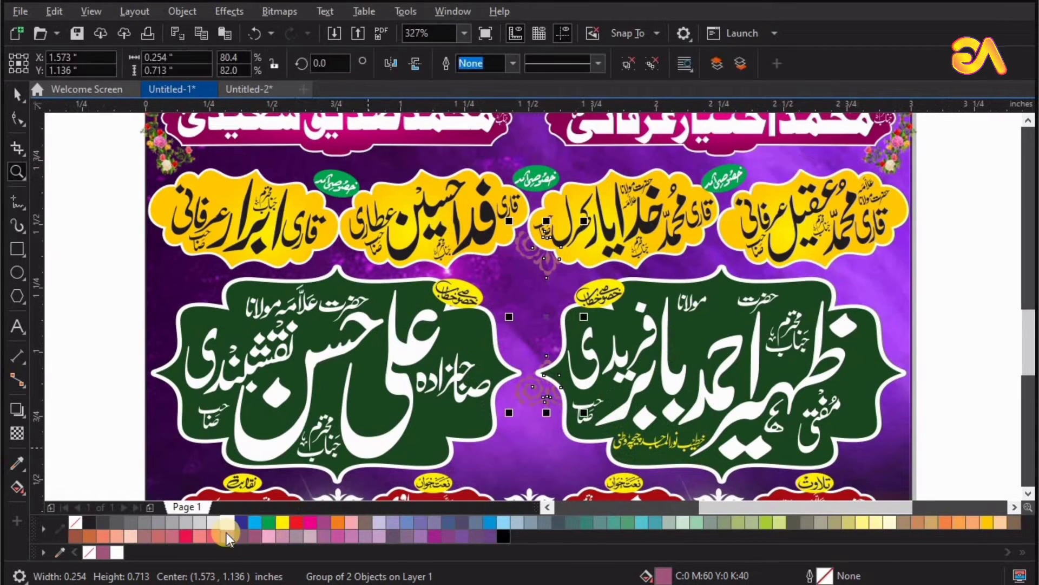
{"action": "left_click_drag", "start_coordinate": [525, 314], "coordinate": [512, 278]}
{"action": "left_click", "coordinate": [514, 264], "text": "shift"}
{"action": "key", "text": "c"}
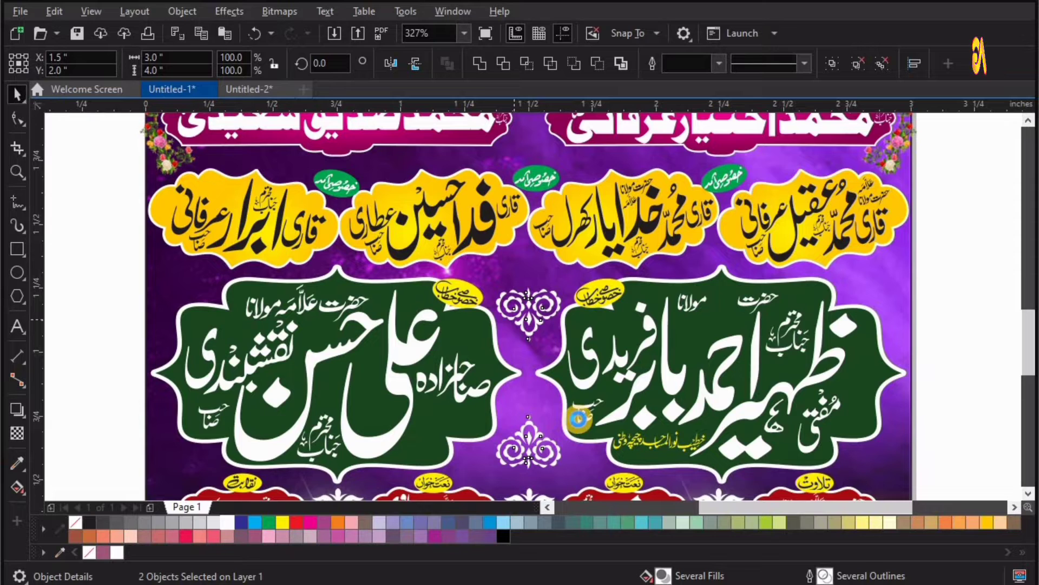
{"action": "key", "text": "F4"}
Step: Place the flower spray at the right green plate's outer upper corner, at about X 2.841, Y 1.208 inches
{"action": "left_click_drag", "start_coordinate": [726, 366], "coordinate": [710, 375]}
{"action": "key", "text": "F2"}
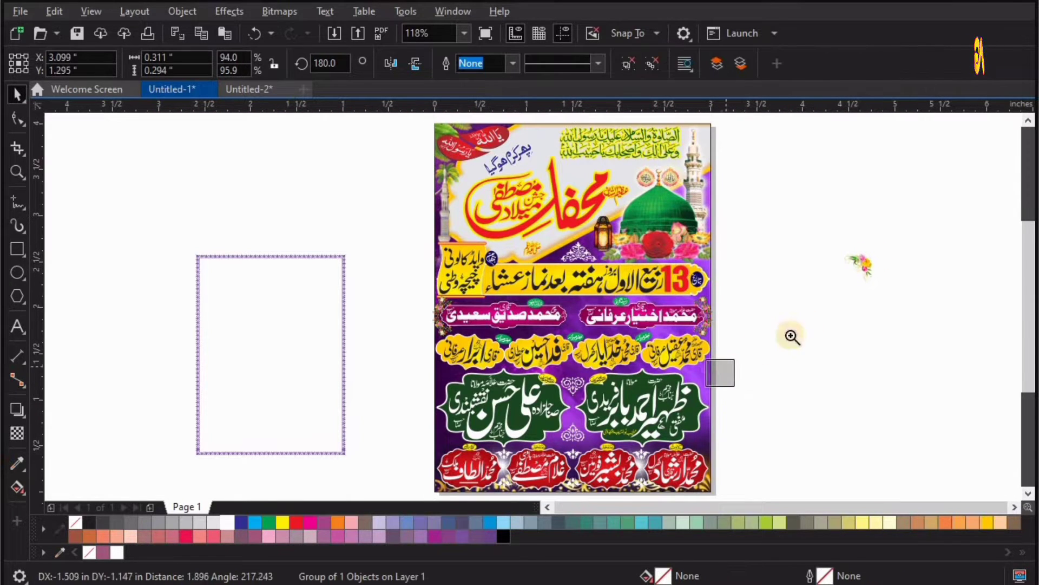
{"action": "left_click_drag", "start_coordinate": [795, 331], "coordinate": [609, 454]}
{"action": "left_click_drag", "start_coordinate": [566, 246], "coordinate": [539, 258]}
{"action": "key", "text": "F3"}
{"action": "key", "text": "F2"}
{"action": "left_click_drag", "start_coordinate": [423, 200], "coordinate": [627, 348]}
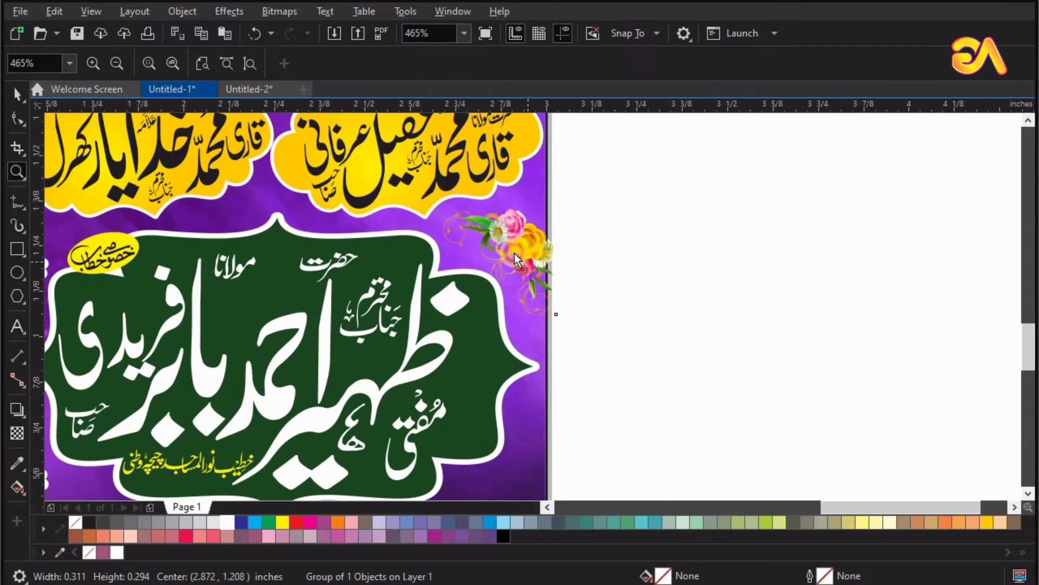
{"action": "left_click_drag", "start_coordinate": [526, 253], "coordinate": [515, 252]}
Step: Add a vertically mirrored copy of the flower spray at the right green plate's lower corner and group both sprays
{"action": "scroll", "coordinate": [514, 253], "scroll_direction": "down", "scroll_amount": 2}
{"action": "key", "text": "F2"}
{"action": "left_click", "coordinate": [628, 347]}
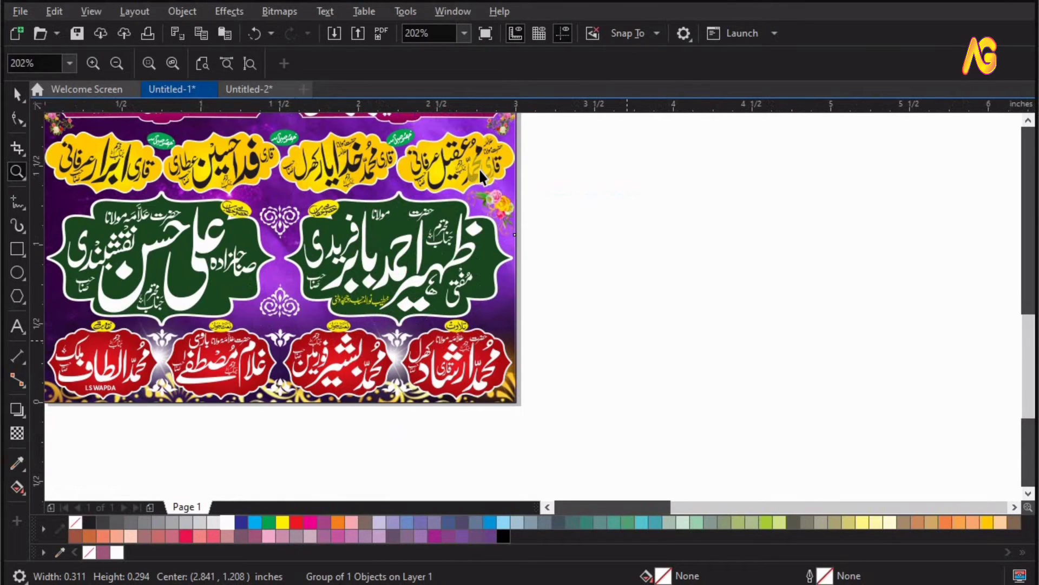
{"action": "left_click_drag", "start_coordinate": [488, 275], "coordinate": [488, 259]}
{"action": "right_click", "coordinate": [488, 259]}
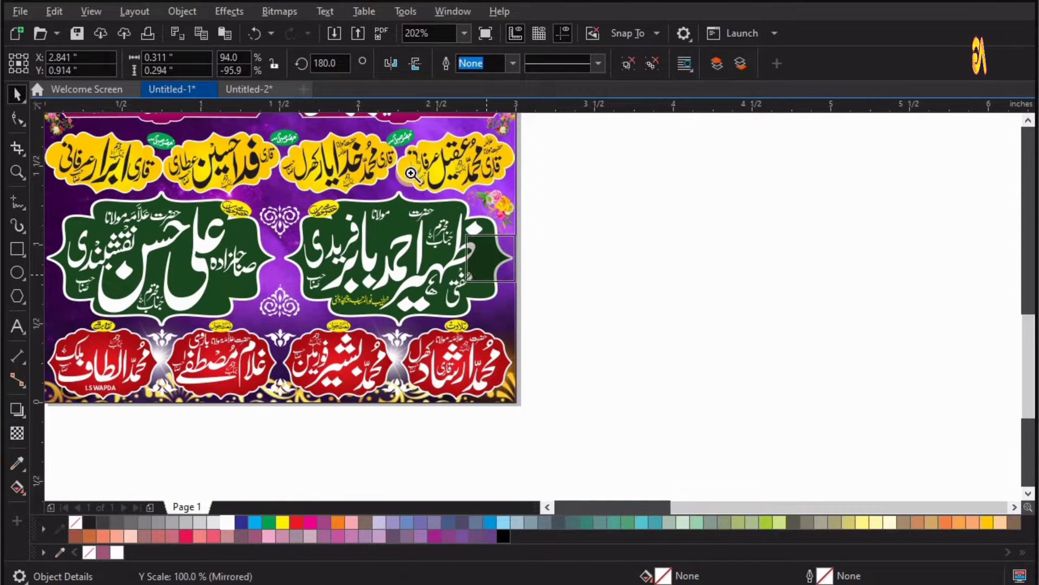
{"action": "key", "text": "F2"}
{"action": "left_click_drag", "start_coordinate": [410, 164], "coordinate": [552, 371]}
{"action": "left_click_drag", "start_coordinate": [532, 324], "coordinate": [530, 390]}
{"action": "left_click", "coordinate": [537, 201], "text": "shift"}
{"action": "key", "text": "ctrl+g"}
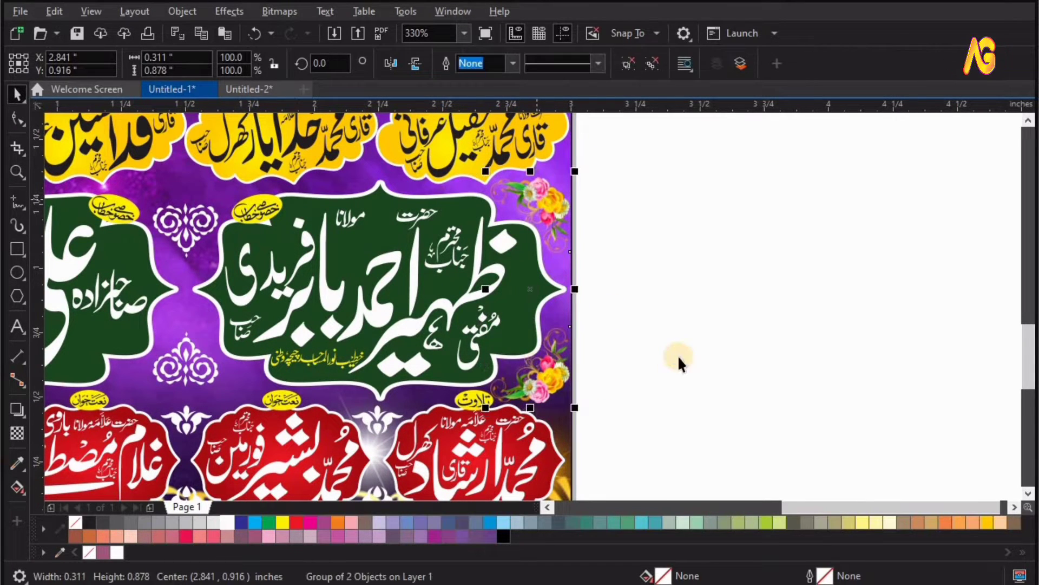
Step: Make a horizontally mirrored copy of the flower spray group at the left green plate's outer edge, at about X 0.187 inches
{"action": "key", "text": "F4"}
{"action": "key", "text": "z"}
{"action": "left_click_drag", "start_coordinate": [838, 337], "coordinate": [359, 475]}
{"action": "left_click_drag", "start_coordinate": [928, 308], "coordinate": [634, 323]}
{"action": "key", "text": "ctrl+z"}
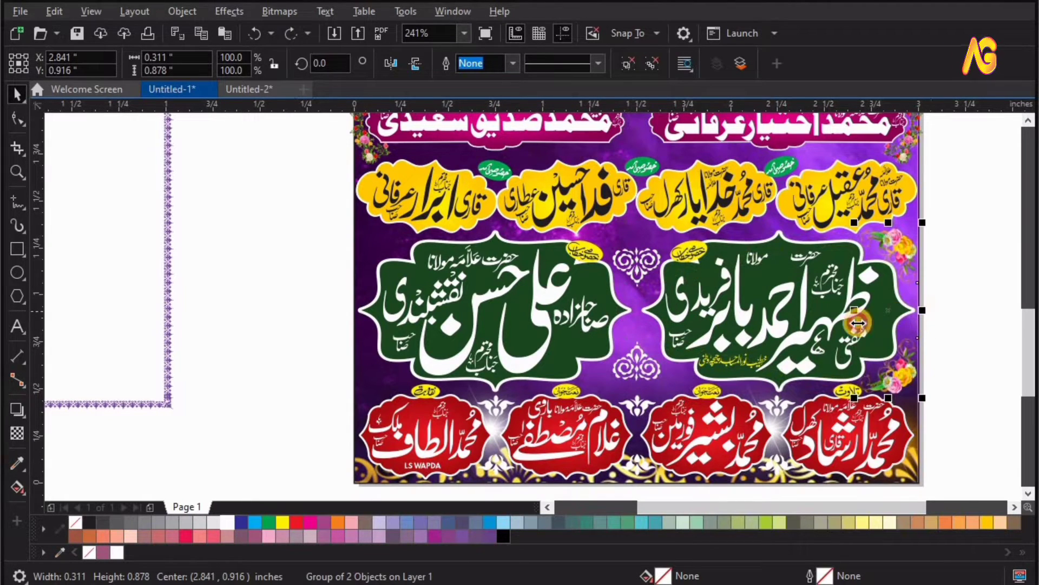
{"action": "left_click_drag", "start_coordinate": [858, 323], "coordinate": [797, 320]}
{"action": "mouse_move", "coordinate": [385, 254]}
{"action": "left_mouse_down"}
{"action": "mouse_move", "coordinate": [375, 255]}
{"action": "mouse_move", "coordinate": [383, 249]}
{"action": "left_mouse_up"}
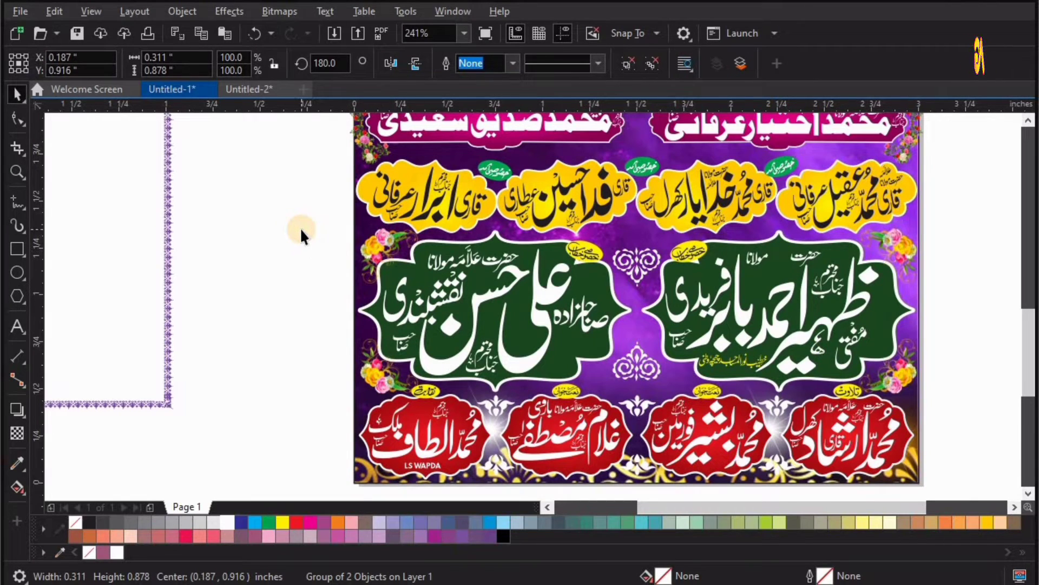
{"action": "left_click", "coordinate": [265, 242]}
Step: Resize the purple border frame to 3 inches wide and 4 inches high
{"action": "key", "text": "F4"}
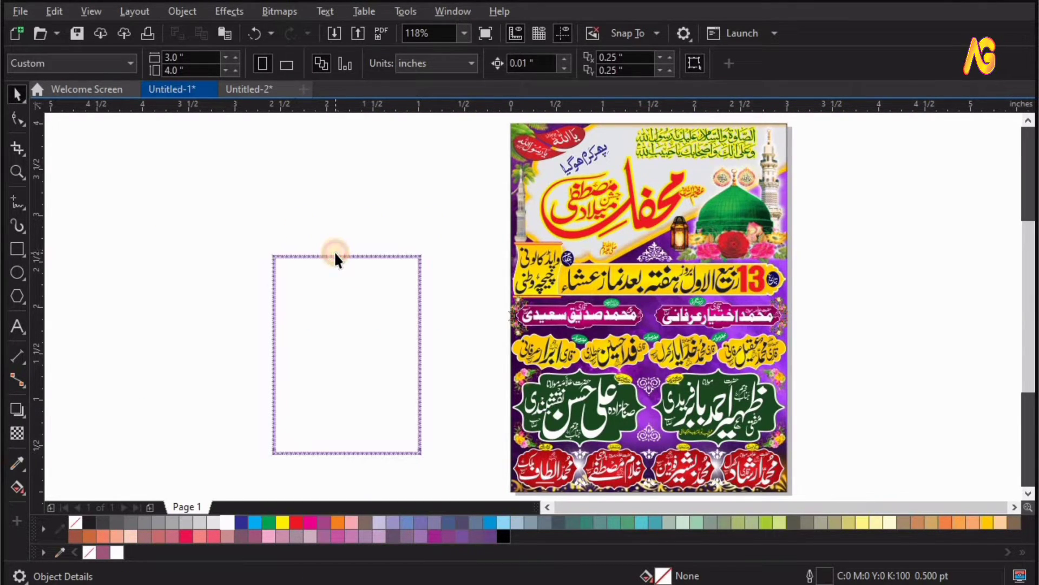
{"action": "left_click", "coordinate": [332, 254]}
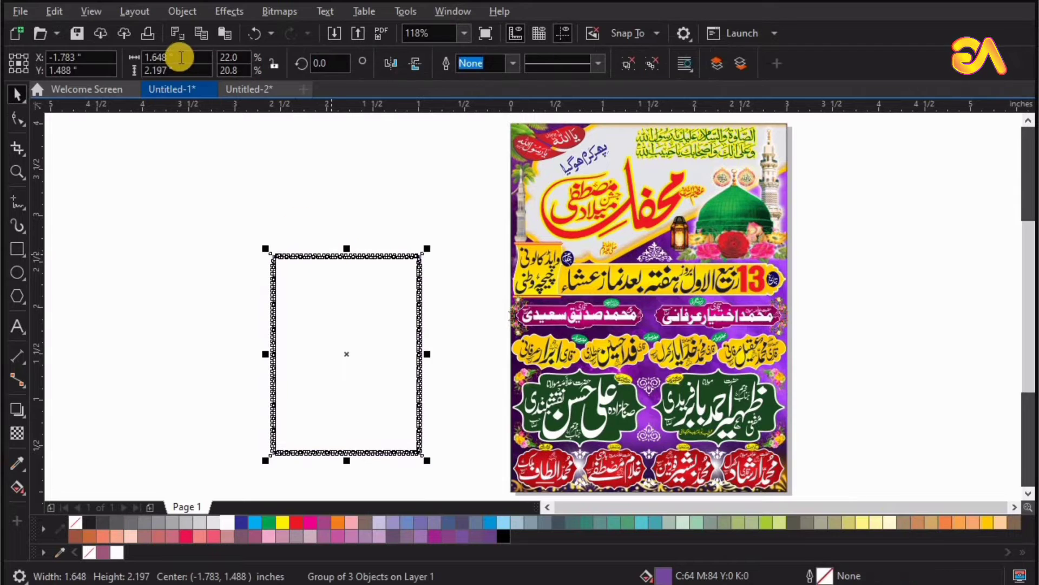
{"action": "type", "text": "4"}
{"action": "key", "text": "Tab"}
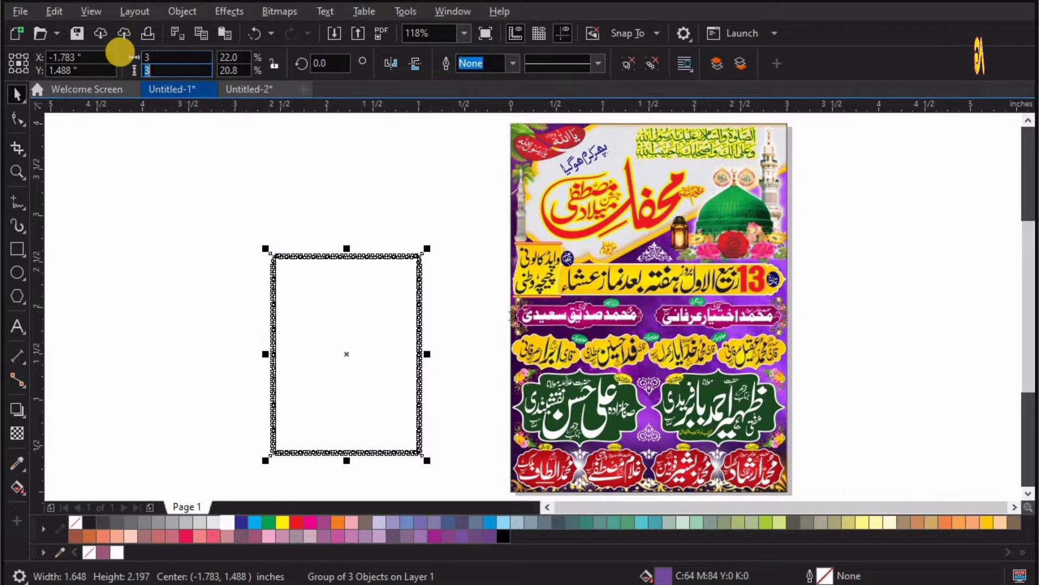
{"action": "type", "text": "4"}
{"action": "key", "text": "Return"}
{"action": "key", "text": "F4"}
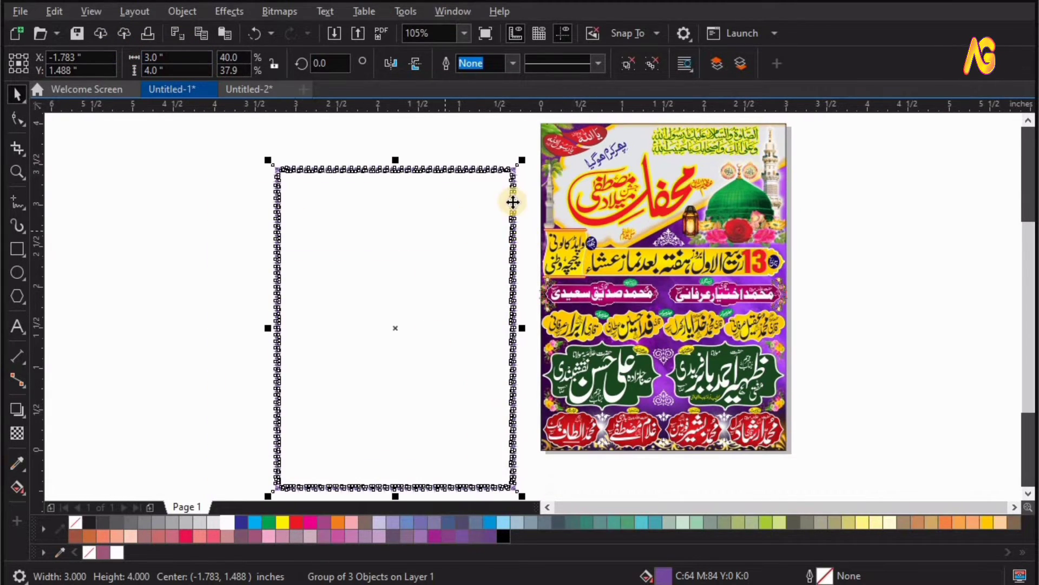
Step: Remove the outline from the poster's background rectangle
{"action": "key", "text": "F3"}
{"action": "key", "text": "F2"}
{"action": "left_click_drag", "start_coordinate": [457, 413], "coordinate": [790, 197]}
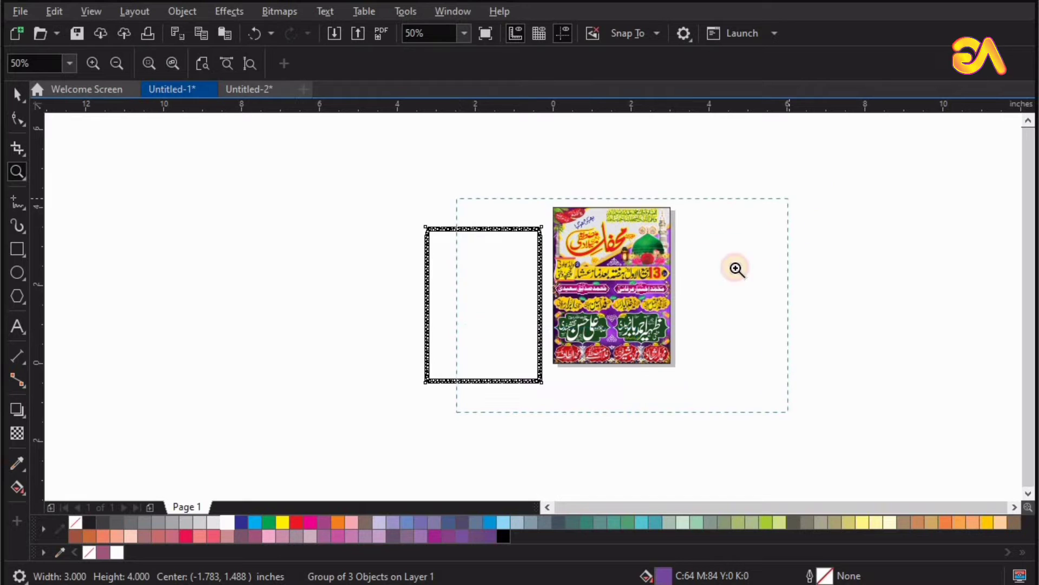
{"action": "left_click", "coordinate": [596, 155]}
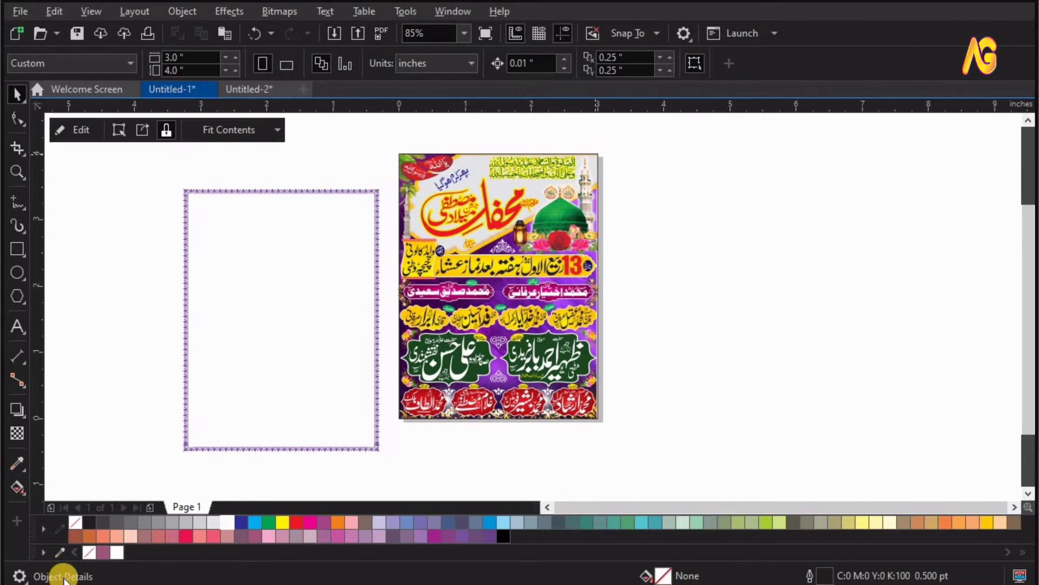
{"action": "right_click", "coordinate": [76, 522]}
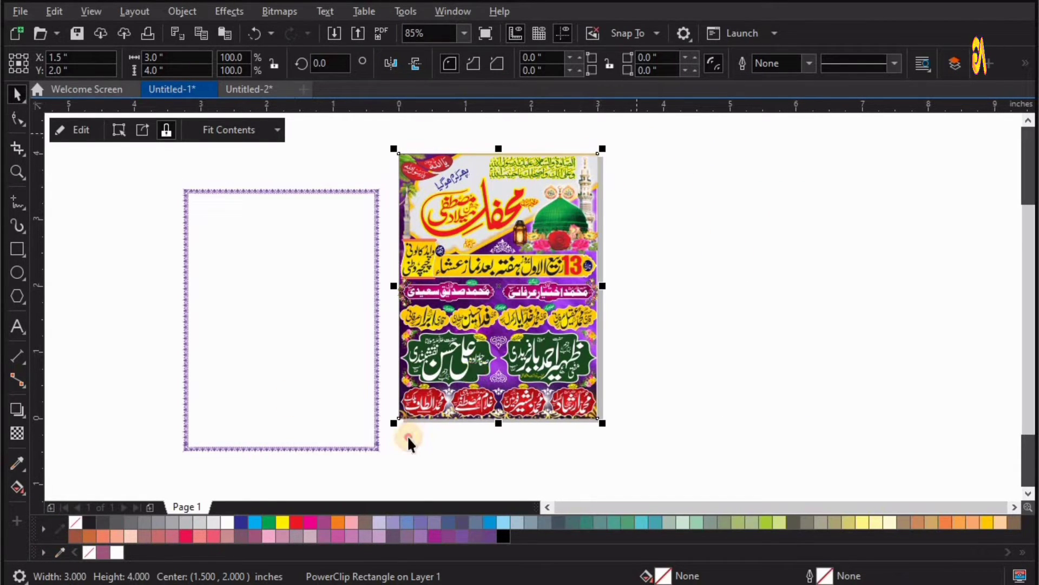
Step: Group all the poster elements without the border frame and scale the group down within the page
{"action": "left_click_drag", "start_coordinate": [388, 443], "coordinate": [388, 443]}
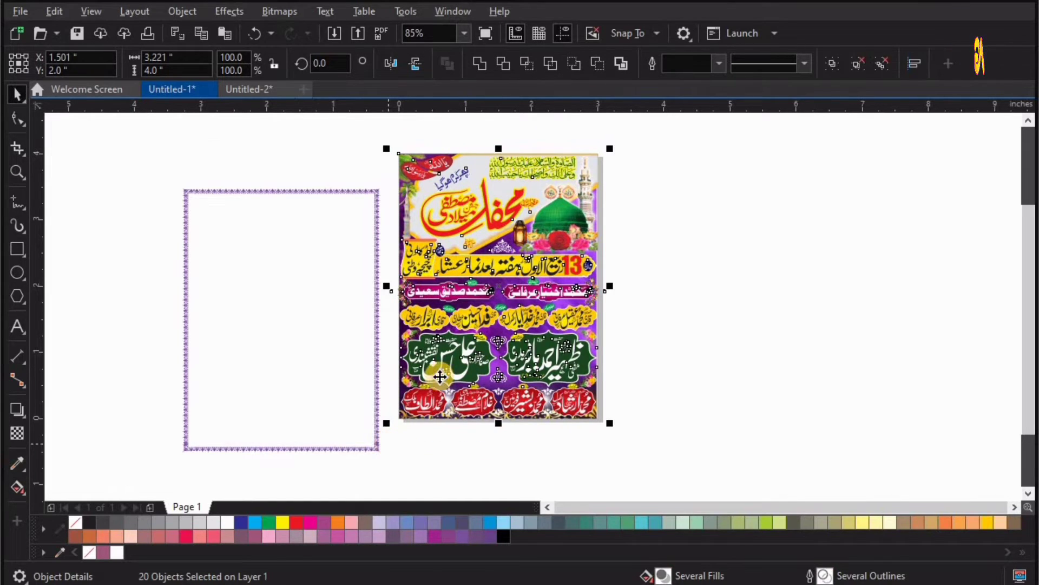
{"action": "key", "text": "ctrl+g"}
{"action": "left_click", "coordinate": [544, 242]}
{"action": "left_click", "coordinate": [606, 189]}
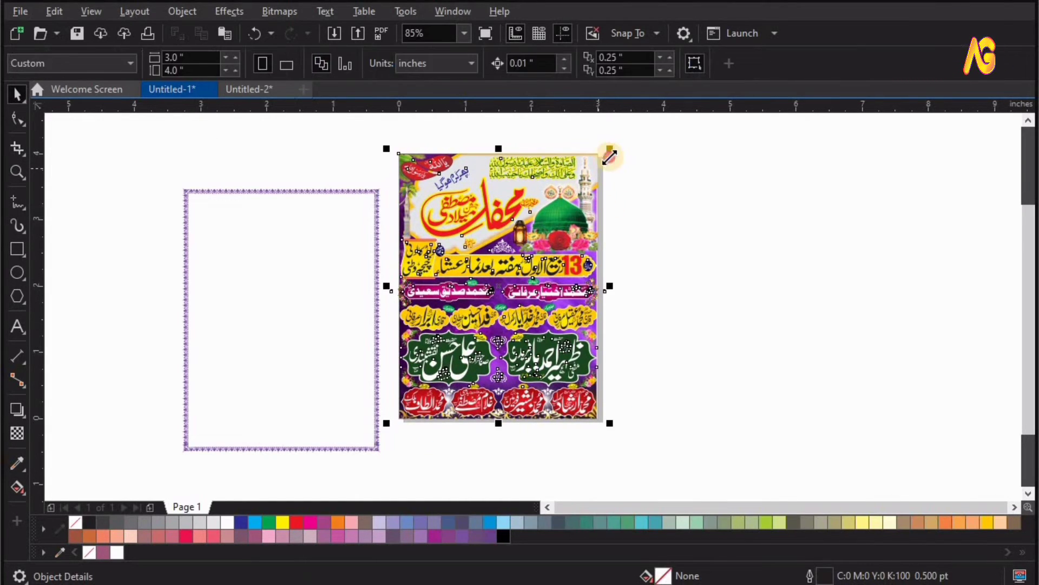
{"action": "left_click_drag", "start_coordinate": [609, 151], "coordinate": [601, 164]}
Step: Centre the purple border frame on the page
{"action": "left_click", "coordinate": [377, 237]}
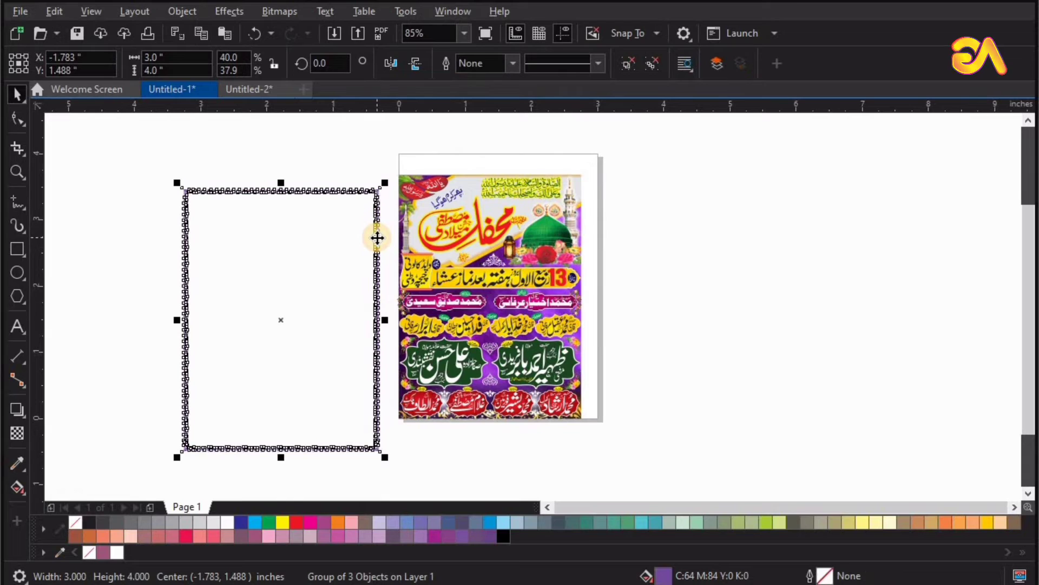
{"action": "key", "text": "p"}
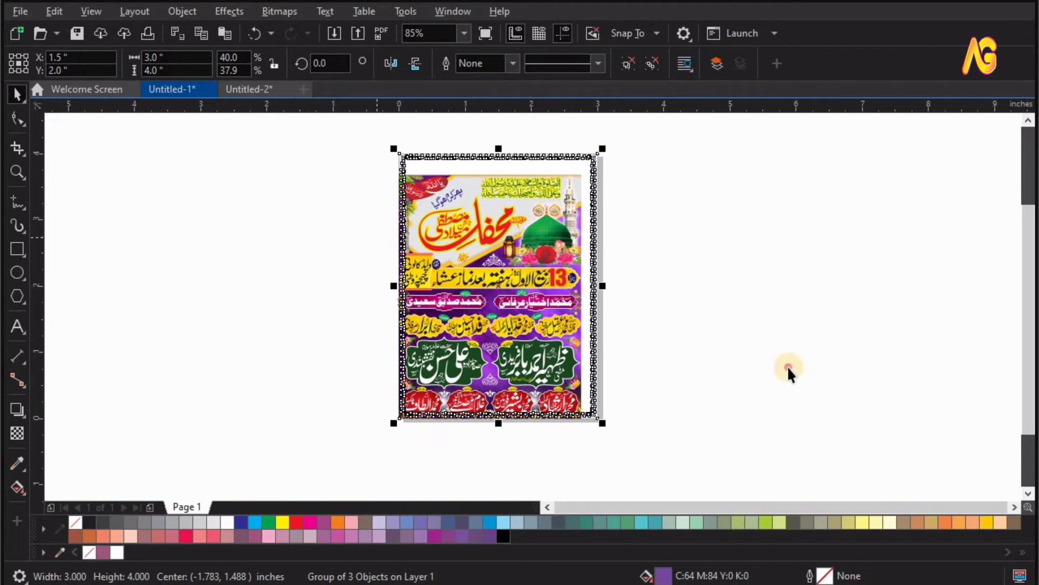
{"action": "left_click", "coordinate": [788, 369]}
Step: Enlarge the poster group slightly and align it to the centre of the border frame horizontally and vertically
{"action": "left_click", "coordinate": [556, 228]}
{"action": "mouse_move", "coordinate": [595, 167]}
{"action": "left_mouse_down"}
{"action": "mouse_move", "coordinate": [599, 158]}
{"action": "mouse_move", "coordinate": [584, 152]}
{"action": "left_mouse_up"}
{"action": "left_click", "coordinate": [585, 154], "text": "shift"}
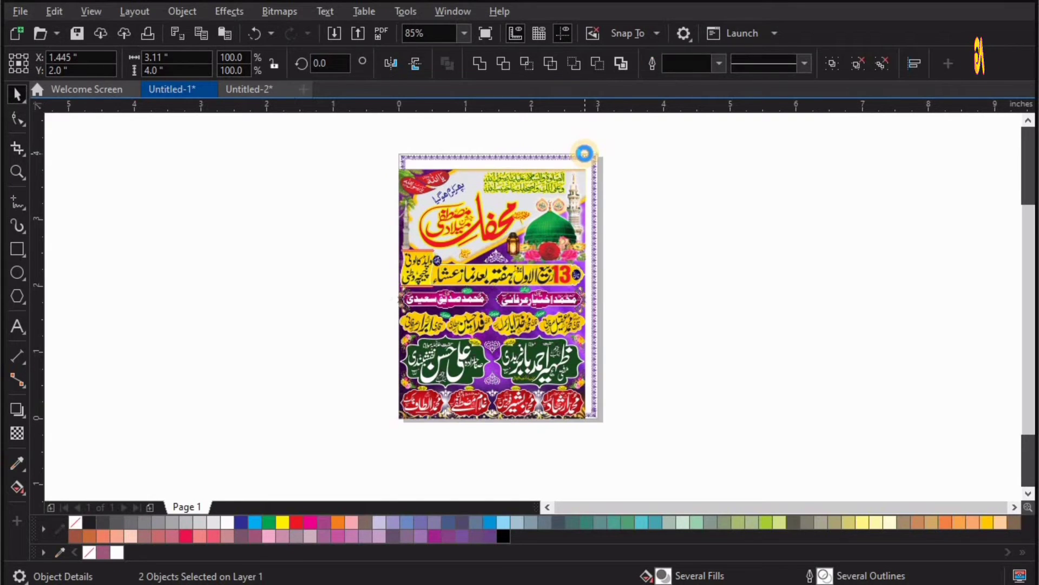
{"action": "key", "text": "c"}
{"action": "key", "text": "e"}
{"action": "left_click", "coordinate": [382, 222]}
Step: Stretch the poster group vertically about its centre to about 3.822 inches high so it meets the border frame
{"action": "key", "text": "z"}
{"action": "left_click_drag", "start_coordinate": [605, 149], "coordinate": [384, 227]}
{"action": "key", "text": "space"}
{"action": "left_click", "coordinate": [558, 198]}
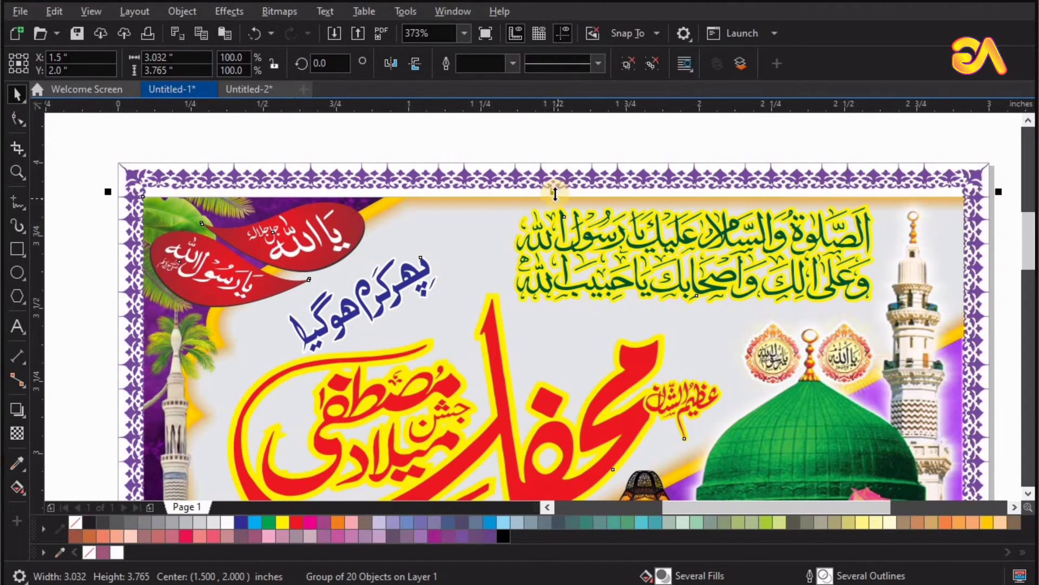
{"action": "left_click_drag", "start_coordinate": [557, 186], "coordinate": [557, 185]}
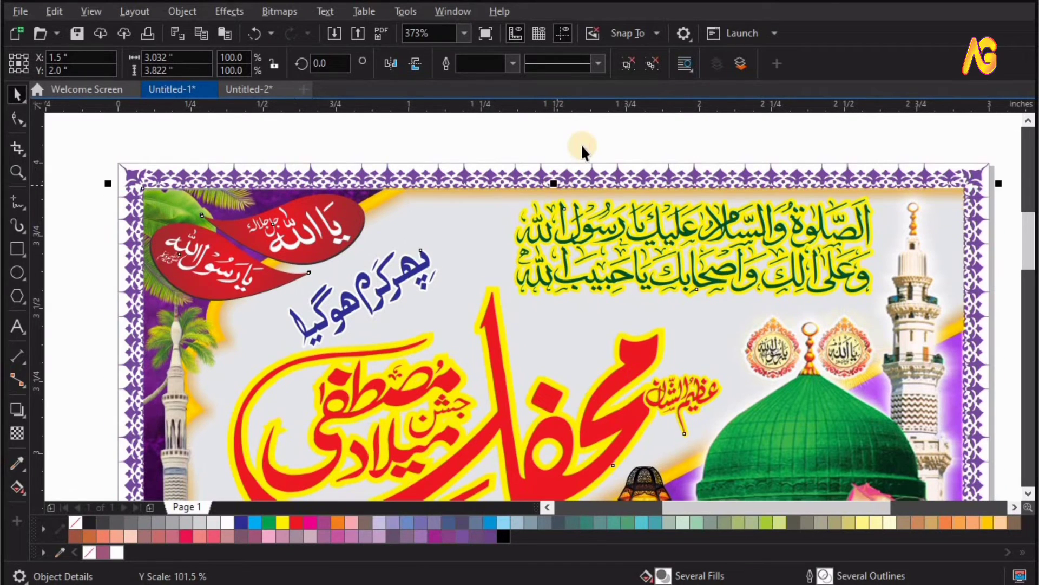
{"action": "left_click", "coordinate": [581, 144]}
{"action": "key", "text": "shift+F4"}
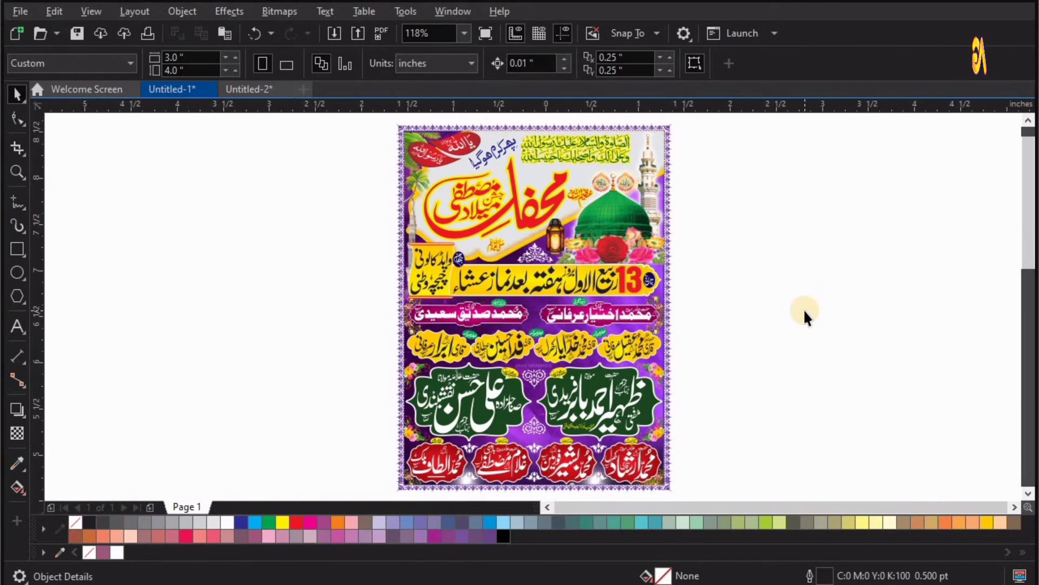